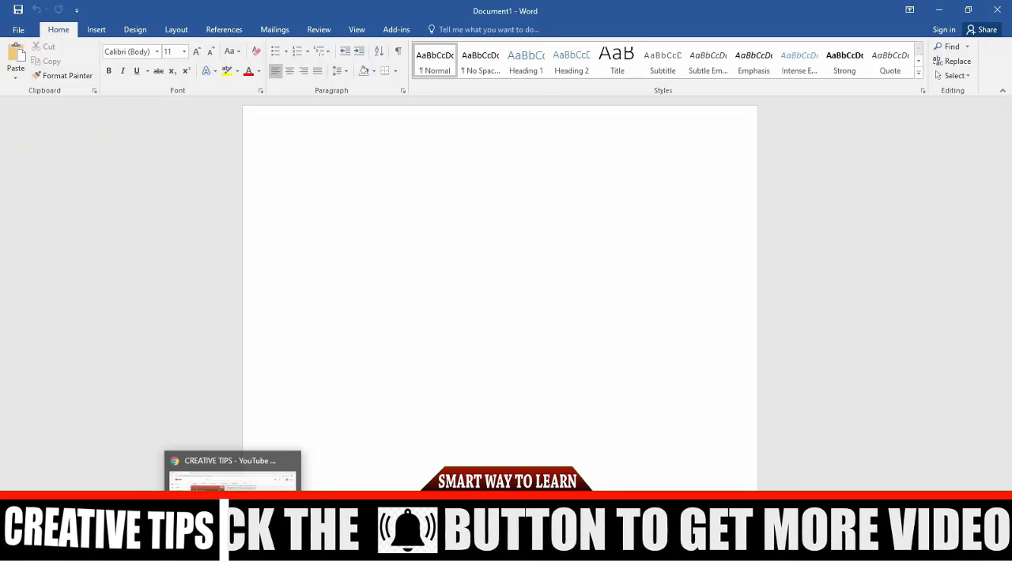
# Step: Switch to Chrome and look over the CREATIVE TIPS YouTube channel's home page and its created playlists
pyautogui.click(234, 473)
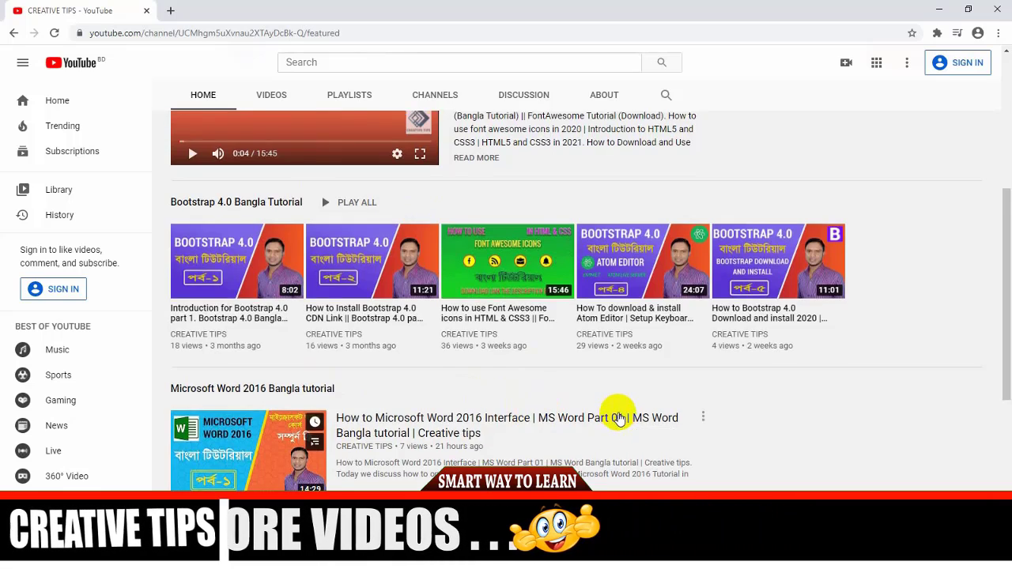
pyautogui.scroll(3, 613, 411)
pyautogui.scroll(-4, 617, 413)
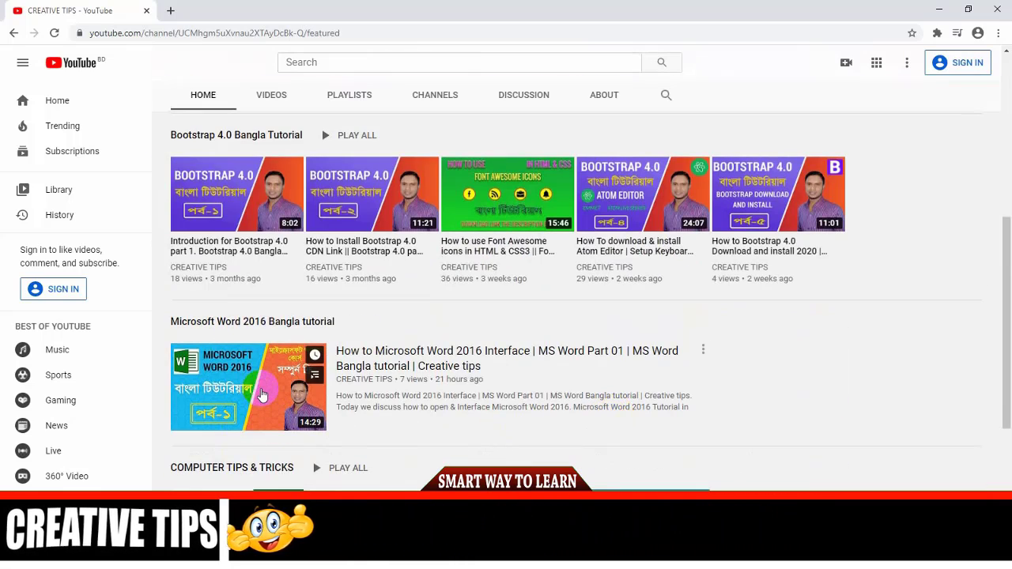
pyautogui.scroll(5, 464, 385)
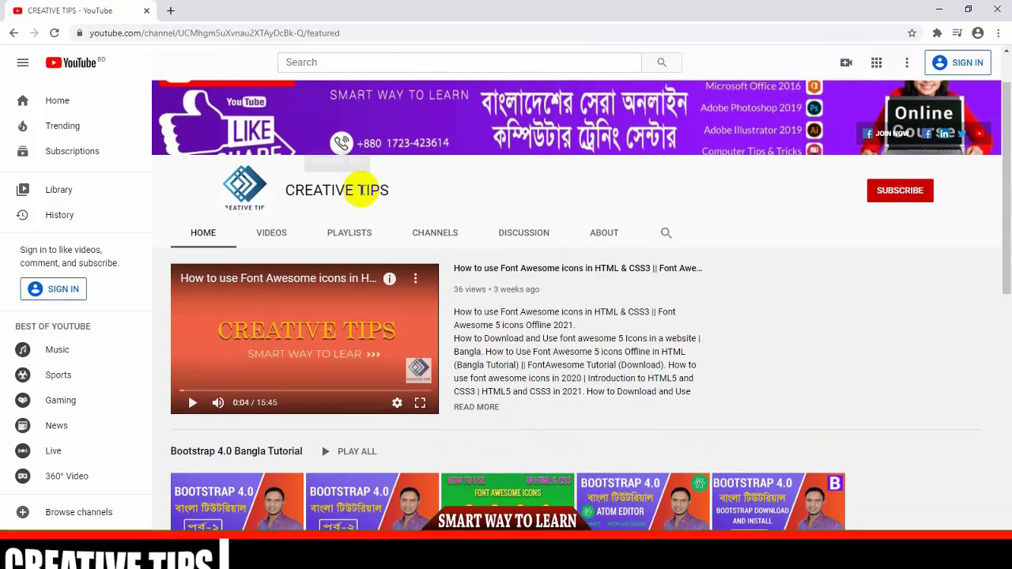
pyautogui.click(352, 235)
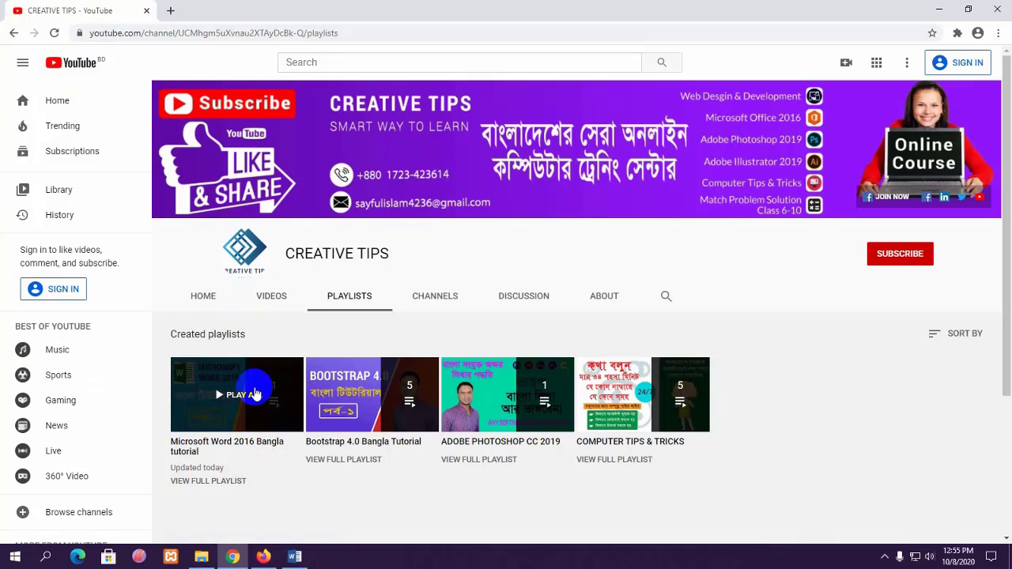
pyautogui.click(13, 33)
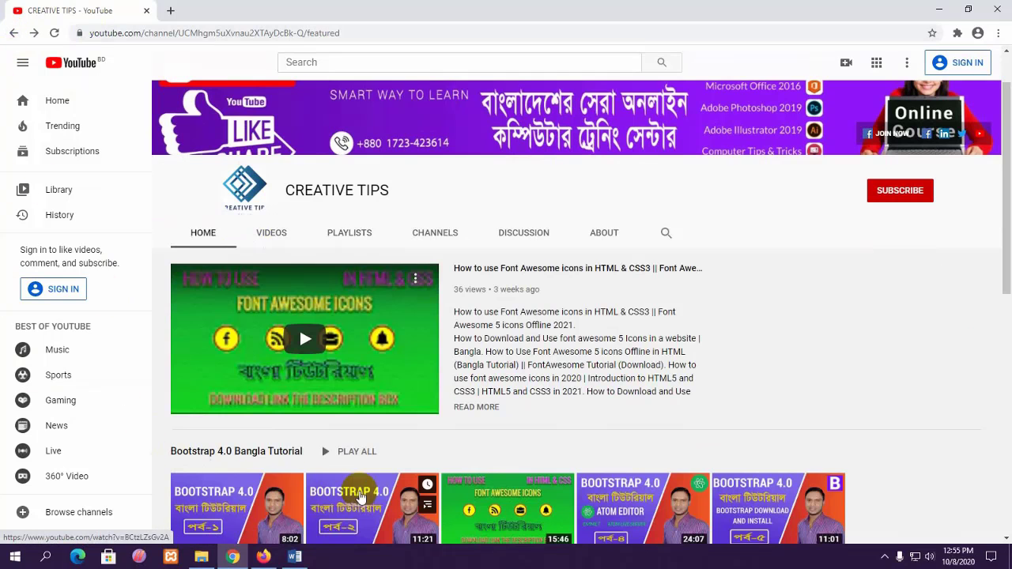
pyautogui.scroll(-4, 345, 401)
pyautogui.scroll(-1, 345, 401)
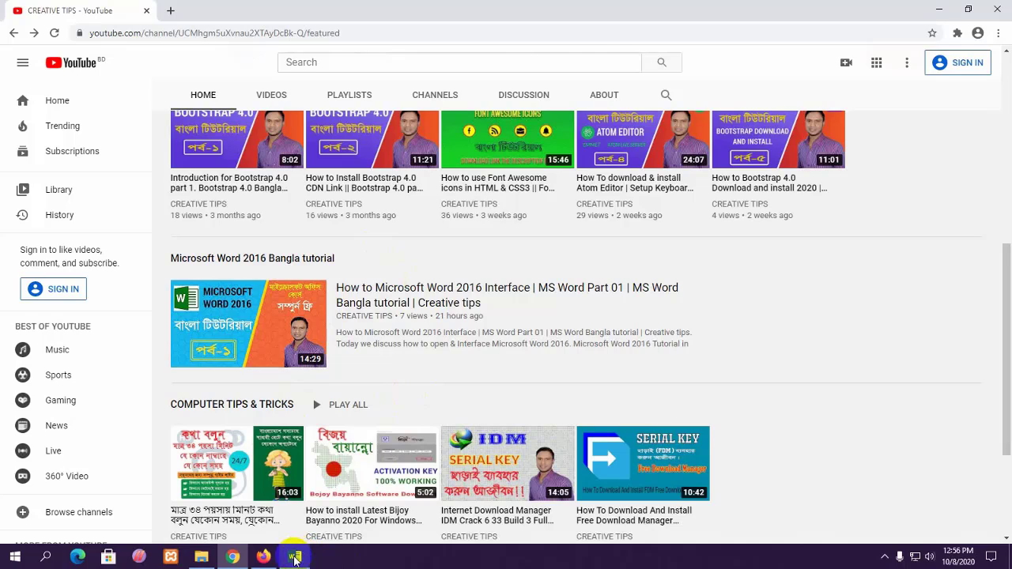
# Step: Switch back to Word and examine the templates offered for creating a new document
pyautogui.click(294, 559)
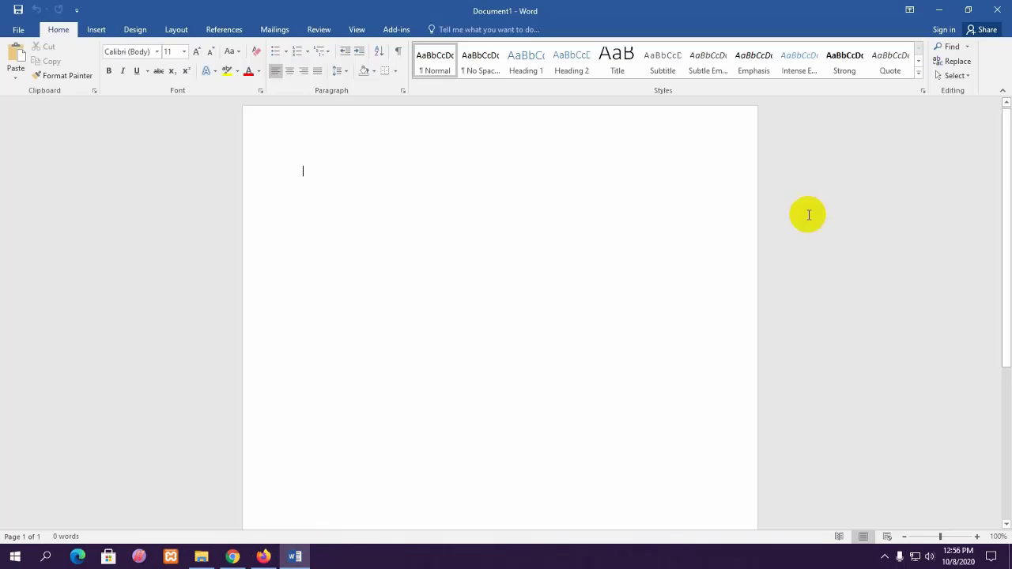
pyautogui.click(18, 30)
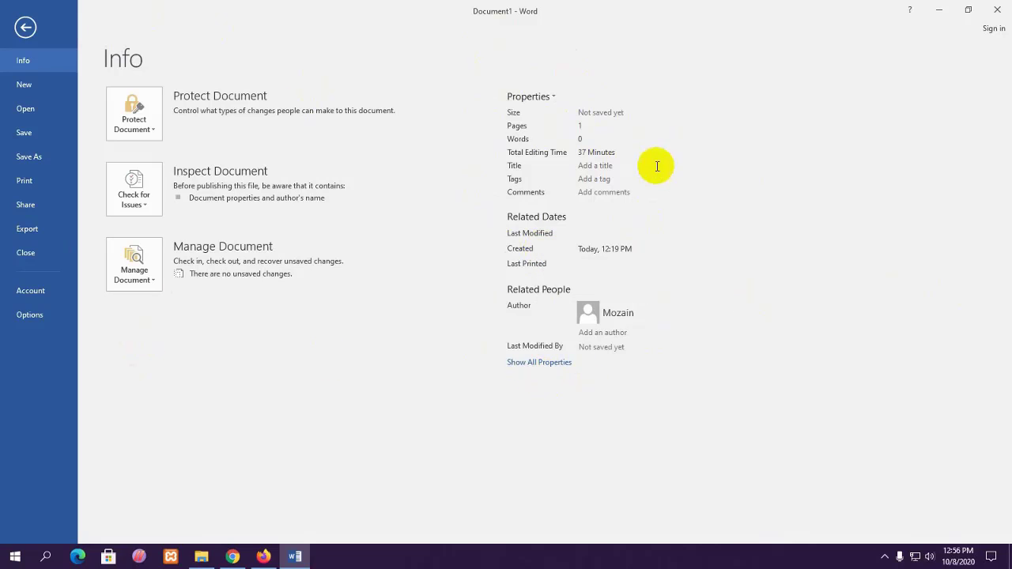
pyautogui.click(23, 85)
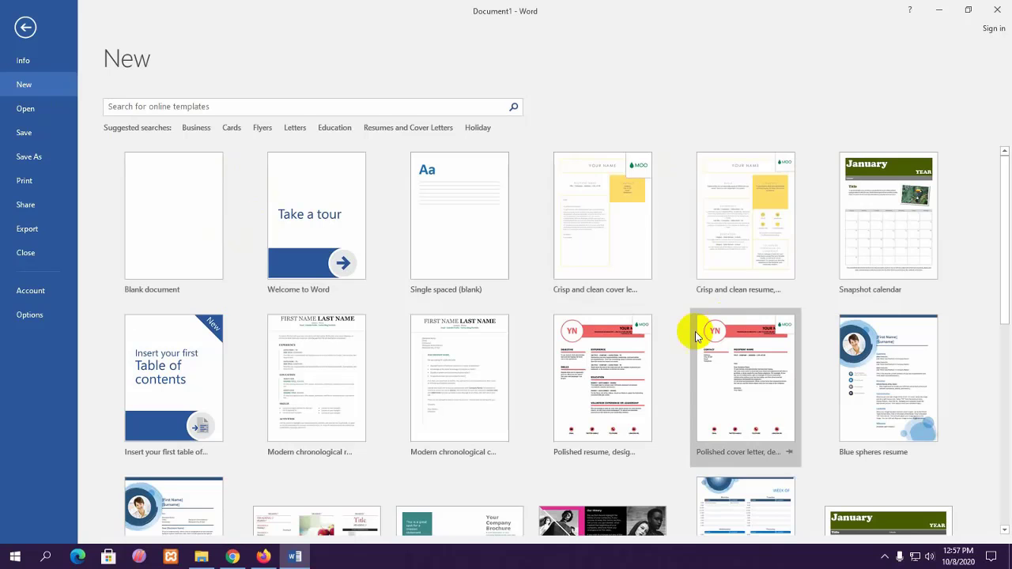
pyautogui.scroll(-2, 689, 332)
pyautogui.scroll(-2, 601, 363)
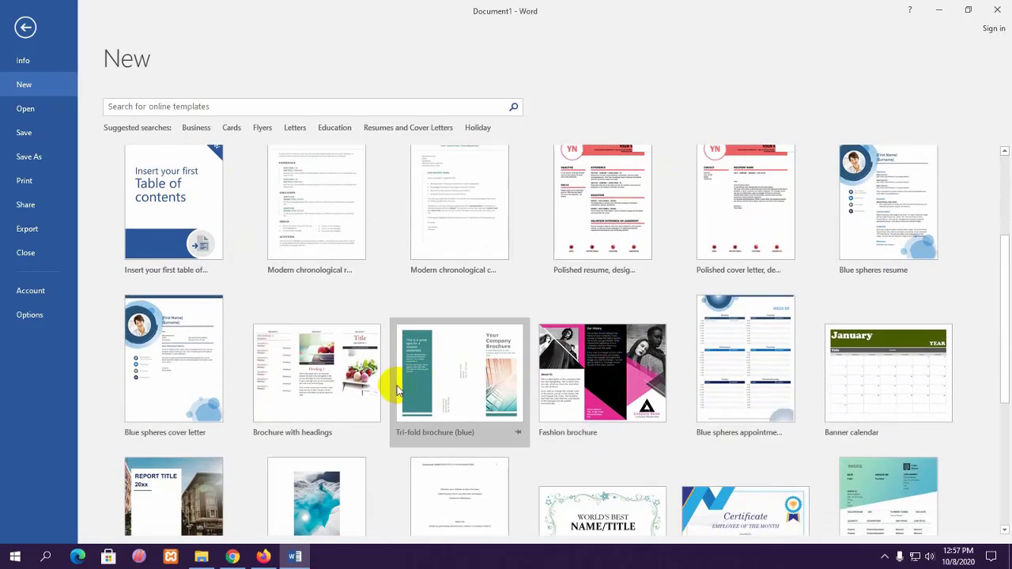
pyautogui.scroll(-3, 548, 374)
pyautogui.scroll(2, 547, 372)
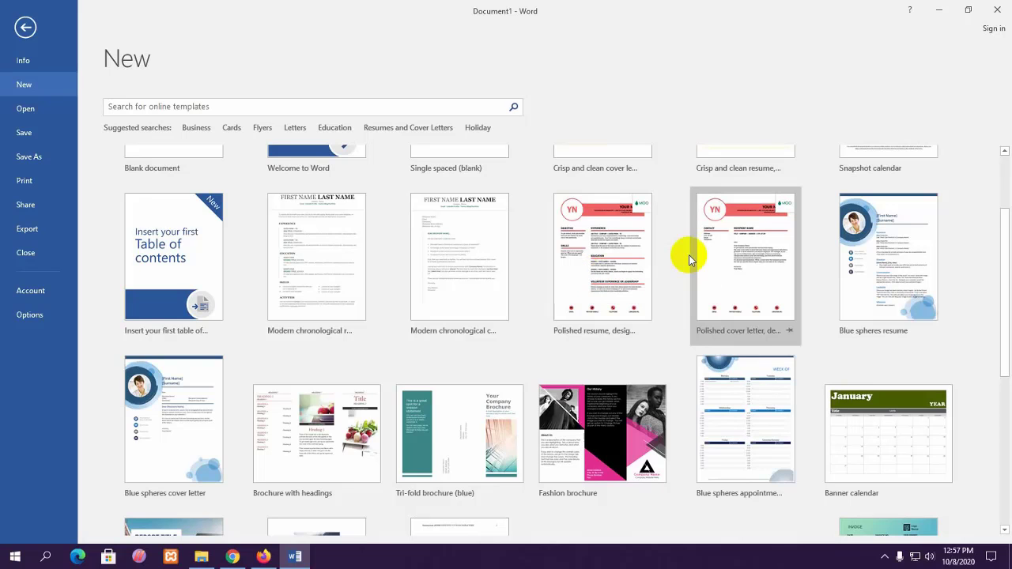
pyautogui.scroll(-3, 771, 328)
pyautogui.scroll(-4, 237, 388)
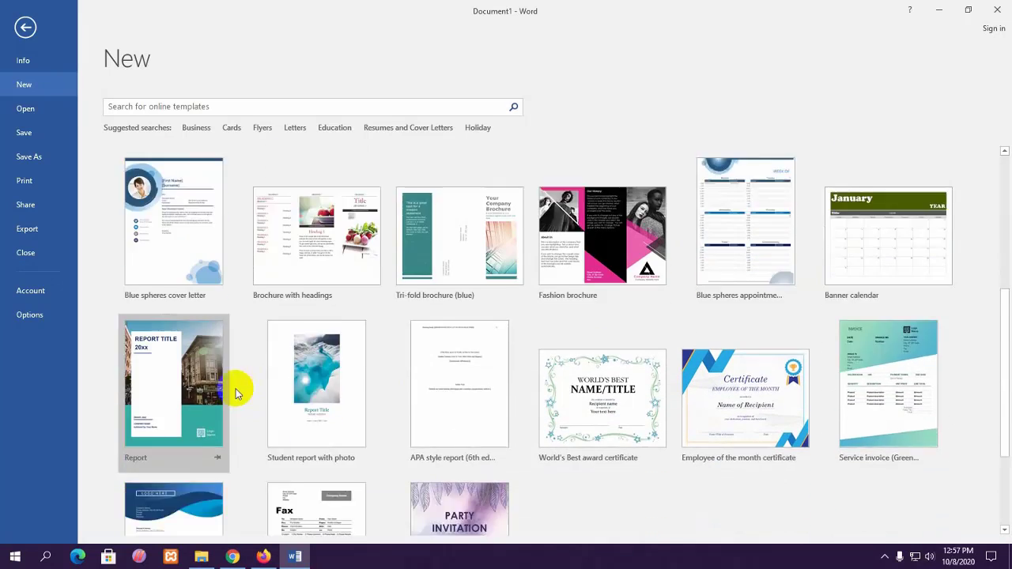
pyautogui.scroll(8, 434, 418)
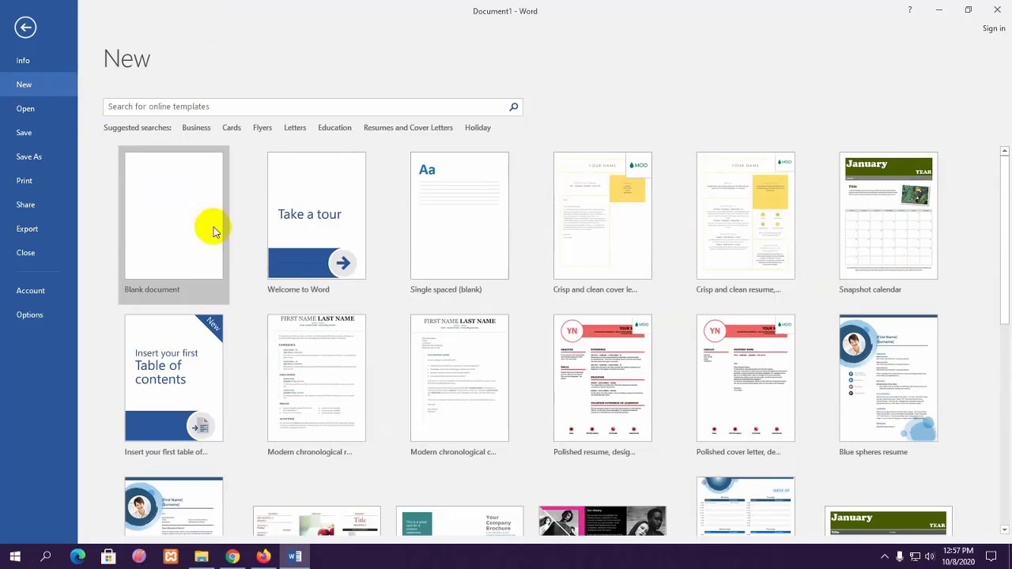
# Step: Create a new document from the Blank document template and close it, keeping Document1 open
pyautogui.click(174, 222)
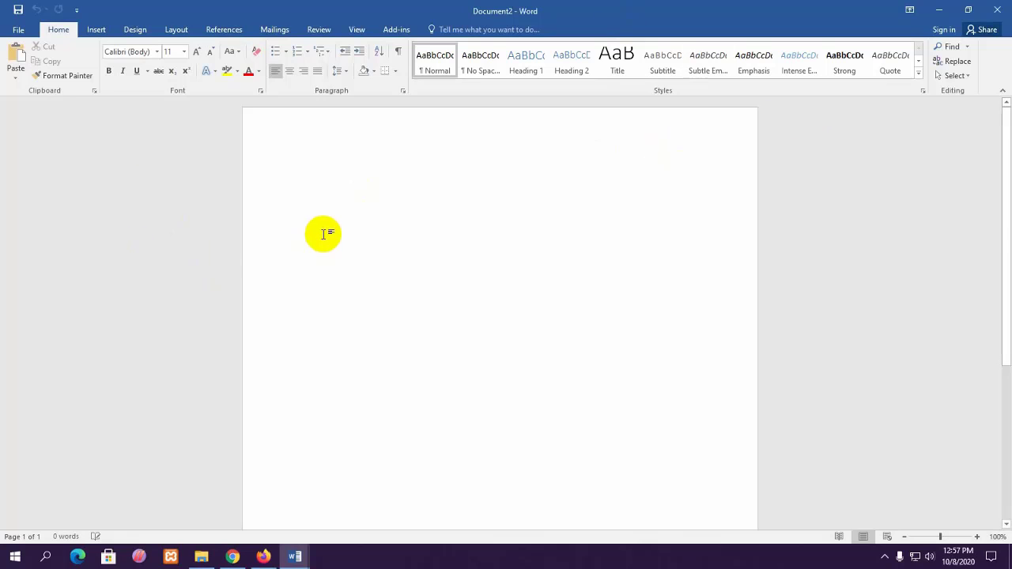
pyautogui.moveTo(294, 555)
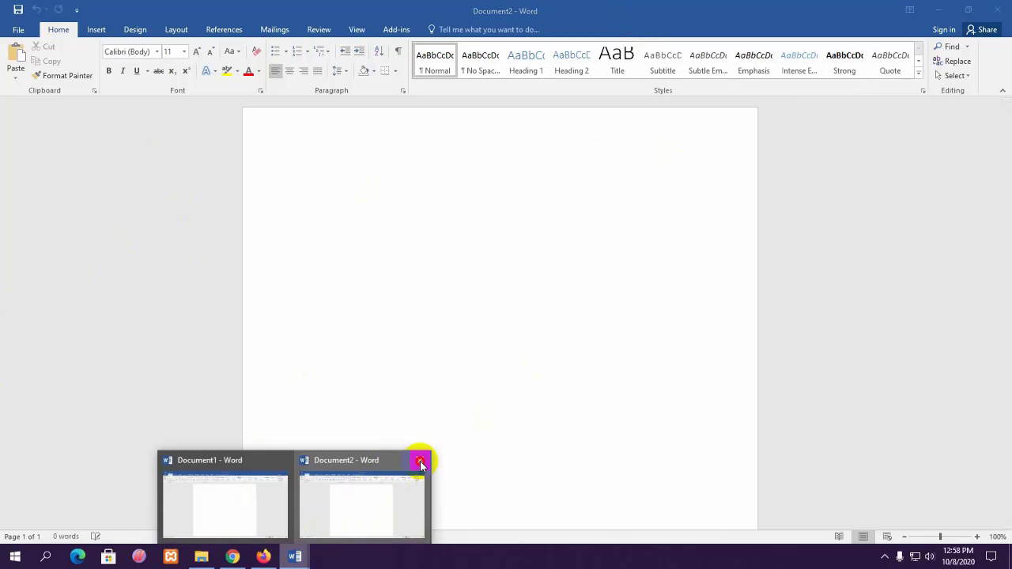
pyautogui.click(420, 461)
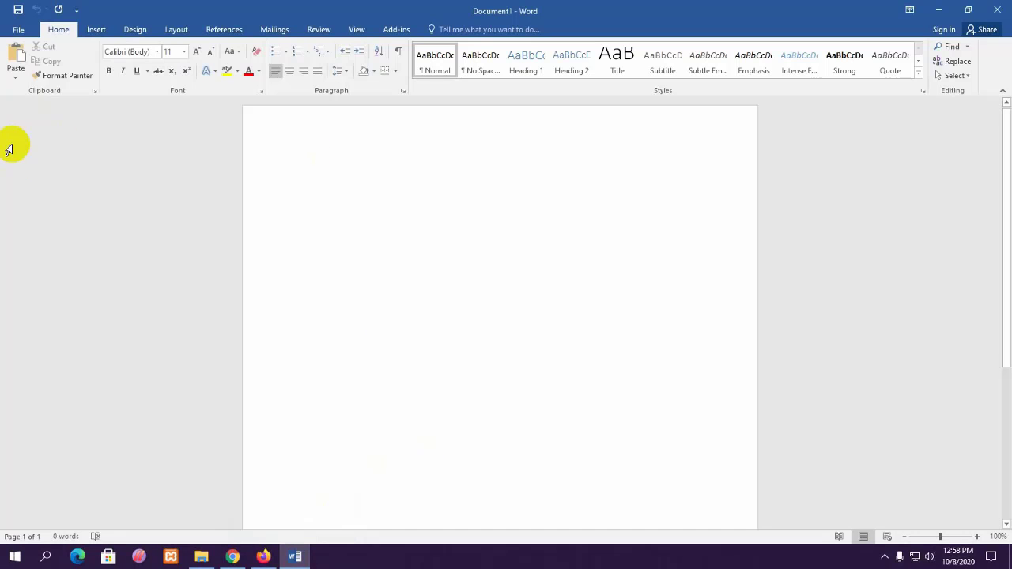
# Step: View the Blank document option among the new-document templates again and return to Document1
pyautogui.click(16, 29)
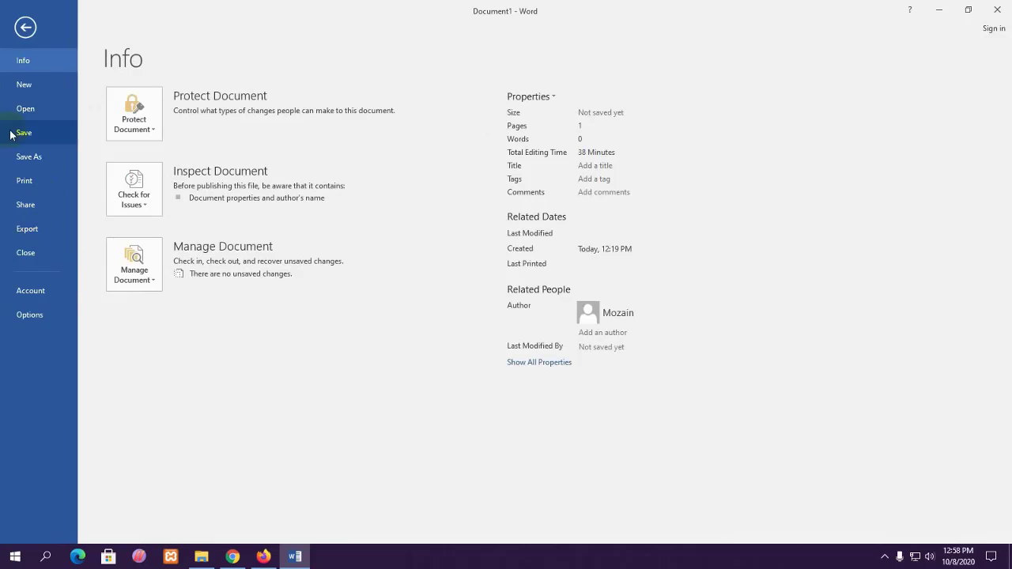
pyautogui.click(26, 87)
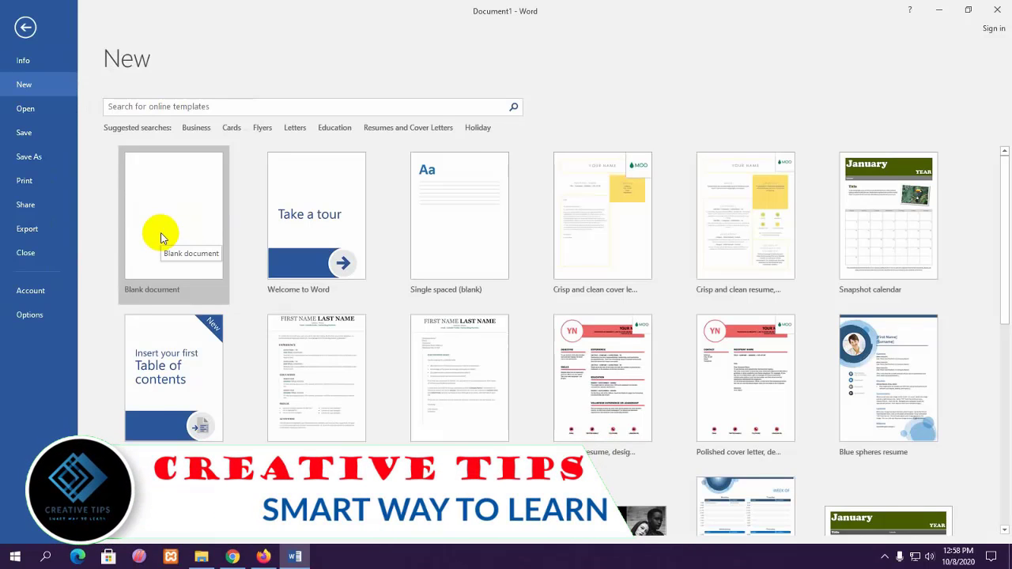
pyautogui.click(24, 30)
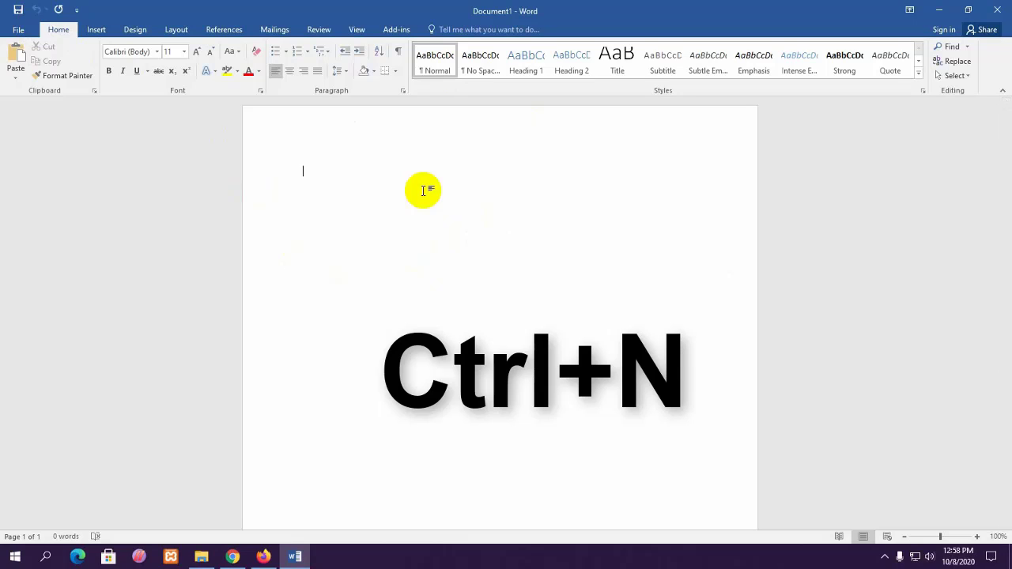
# Step: Create another blank document directly from Document1 and close the new document's window
pyautogui.hotkey('ctrl', 'n')
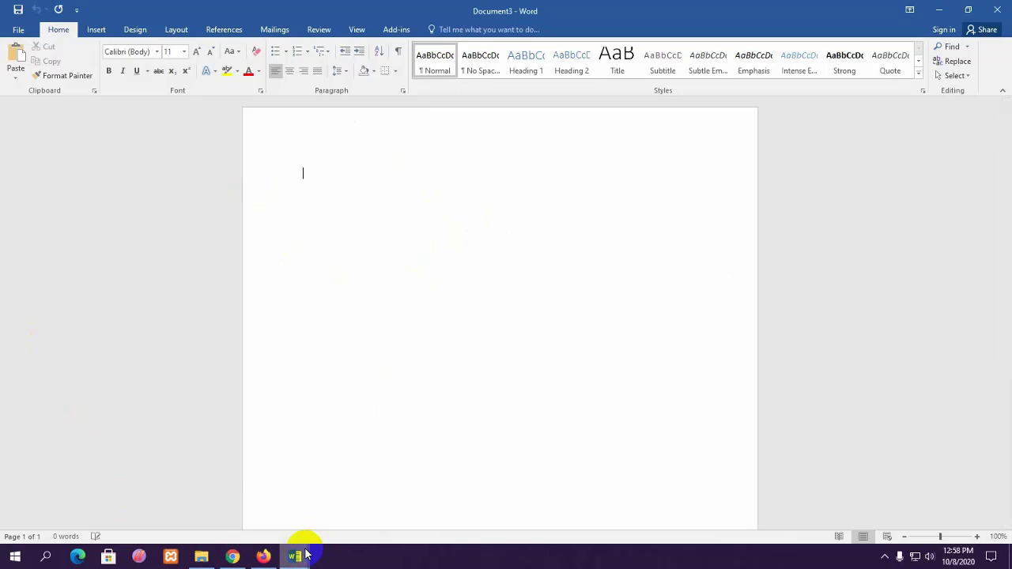
pyautogui.moveTo(300, 551)
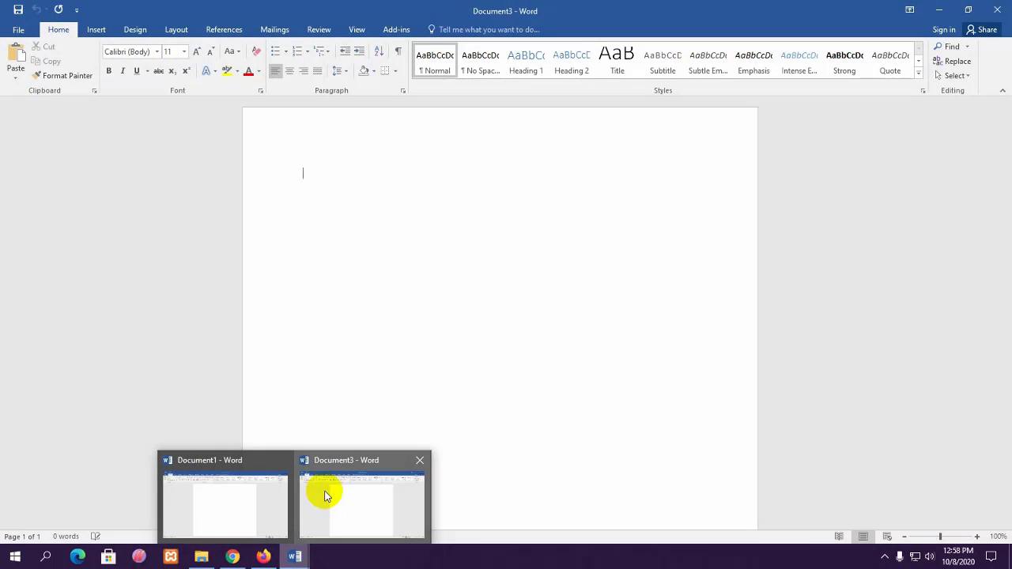
pyautogui.click(420, 461)
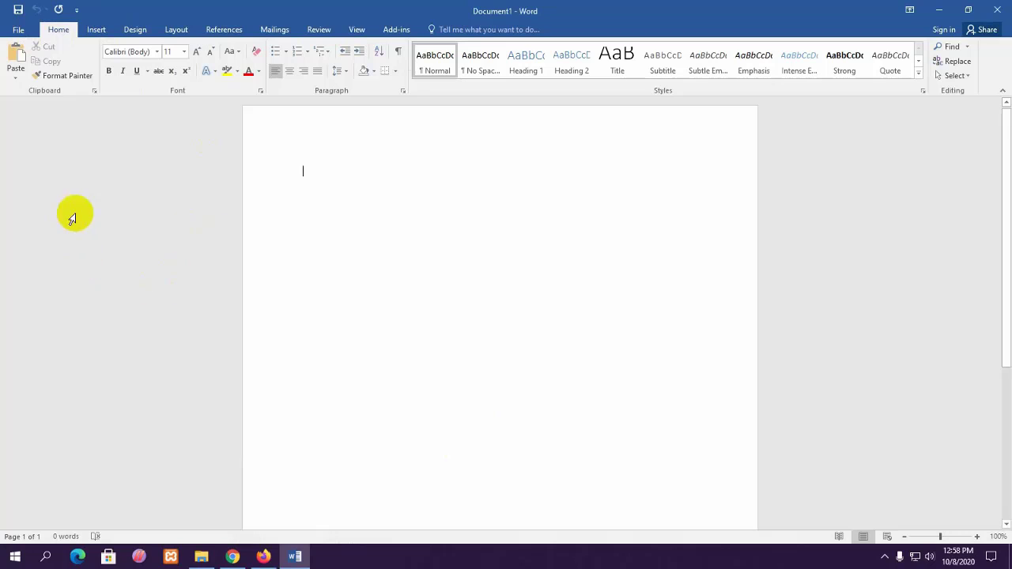
# Step: Open the existing file Application.docx from the New Volume (F:) drive on This PC
pyautogui.click(14, 30)
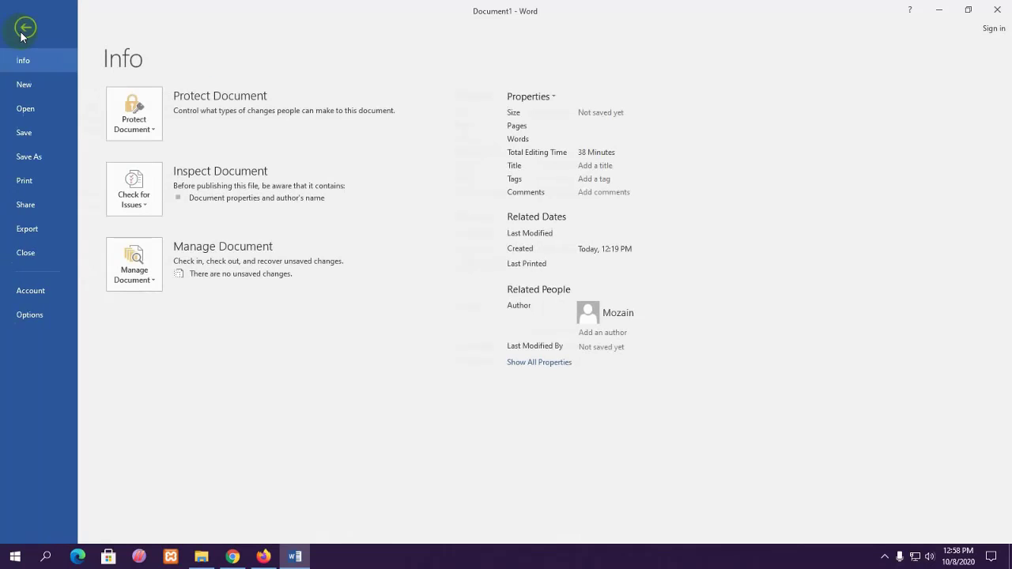
pyautogui.click(27, 109)
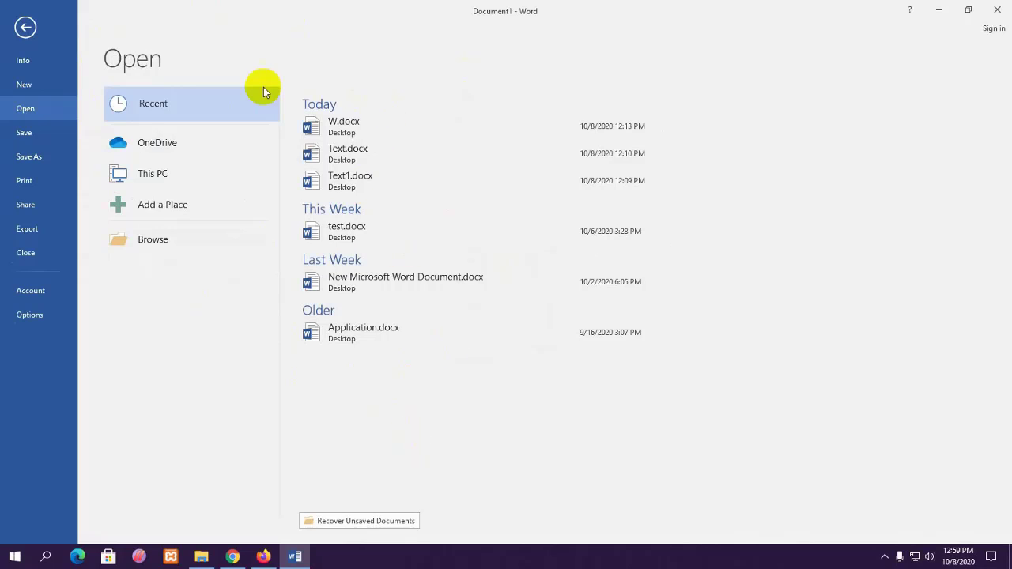
pyautogui.click(152, 177)
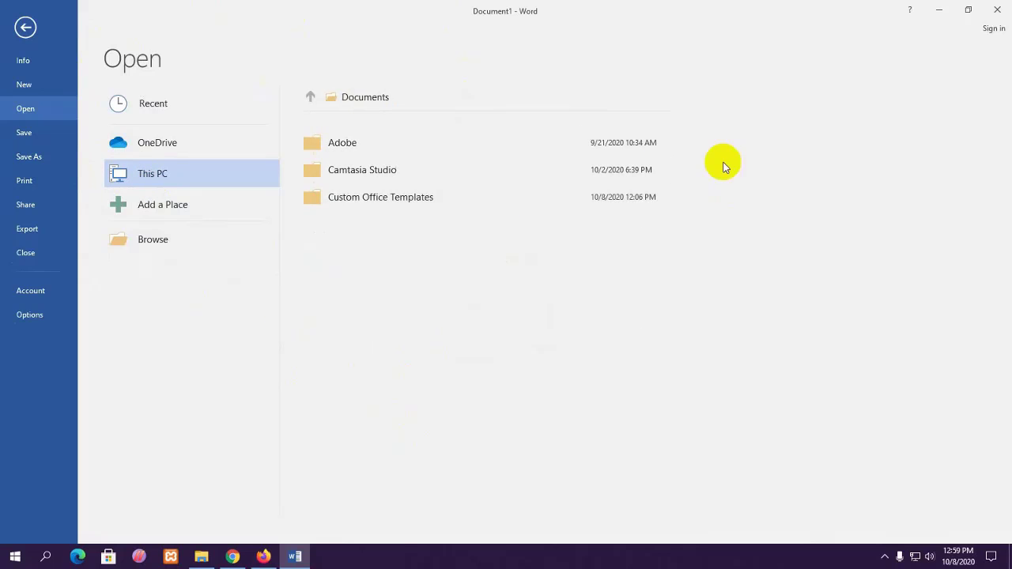
pyautogui.doubleClick(153, 178)
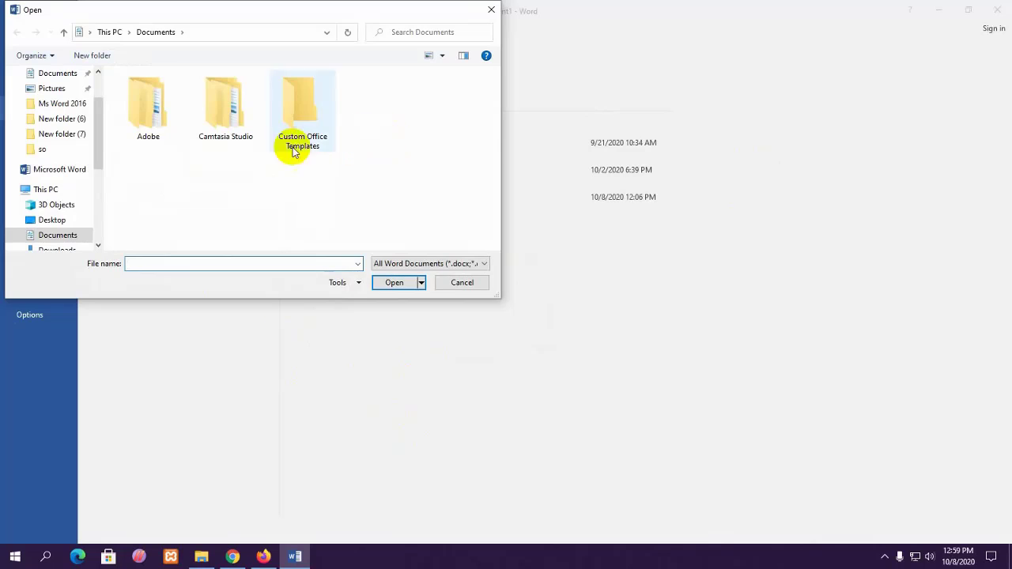
pyautogui.moveTo(100, 151); pyautogui.dragTo(107, 204)
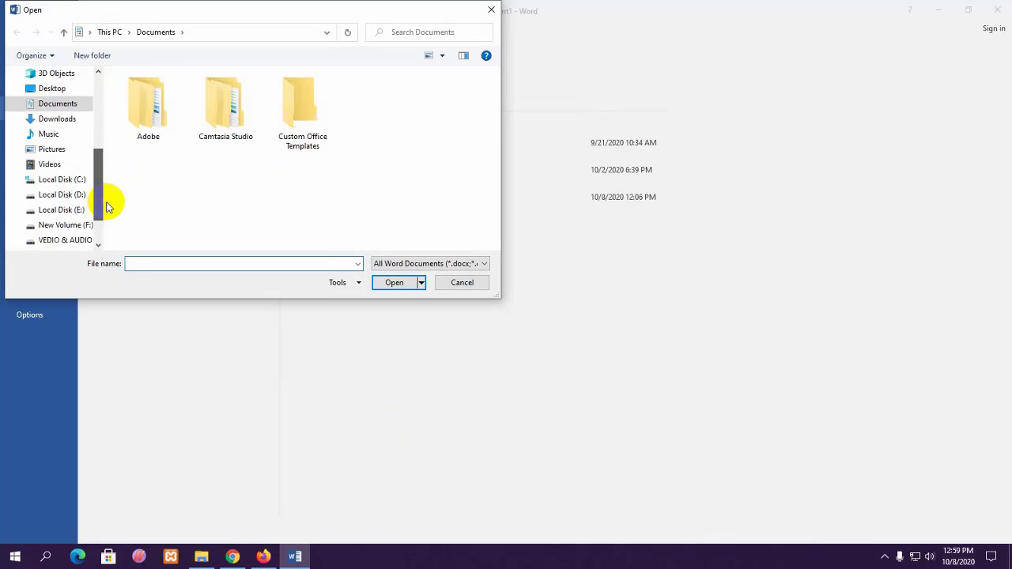
pyautogui.click(66, 226)
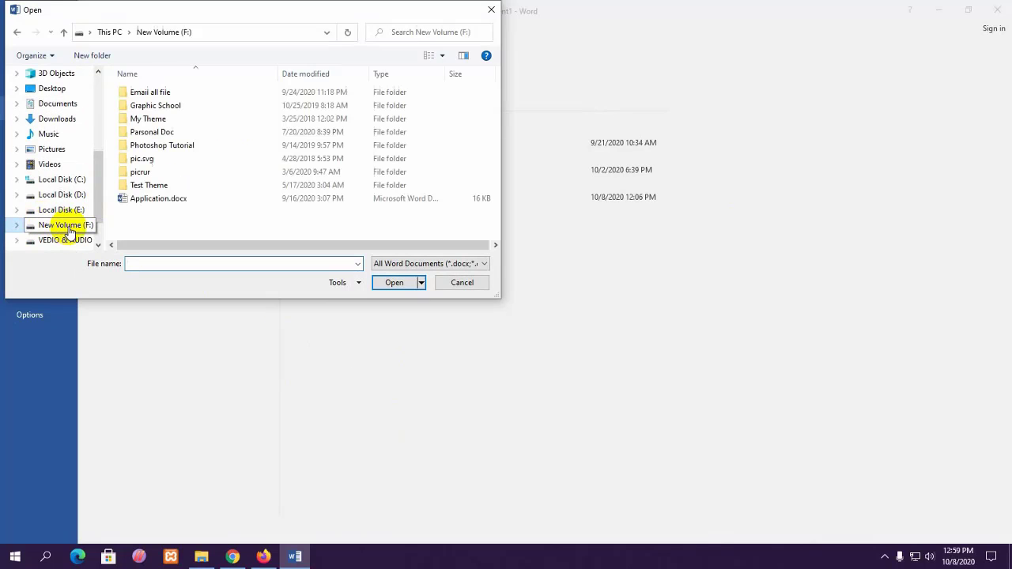
pyautogui.click(145, 203)
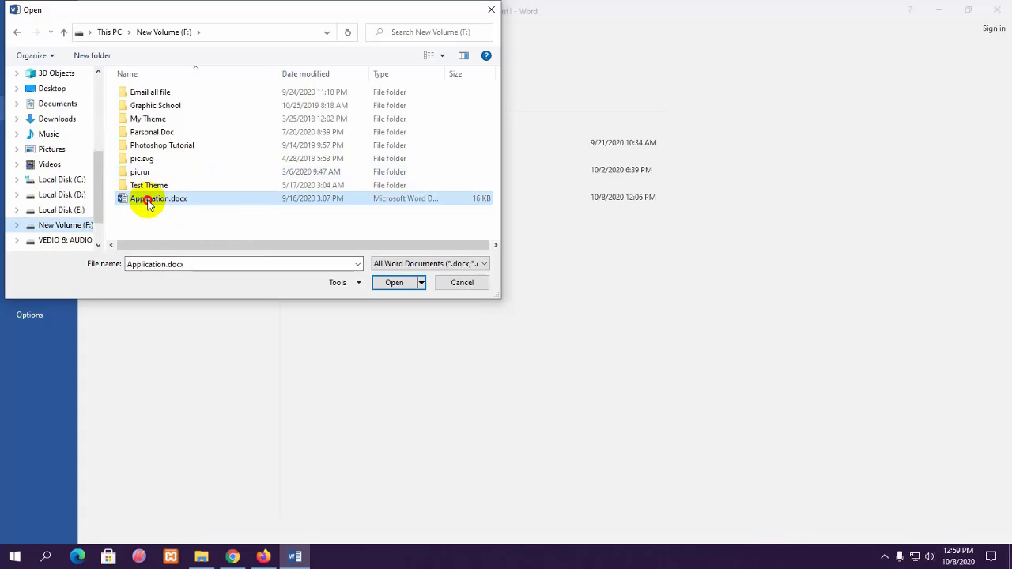
pyautogui.click(395, 286)
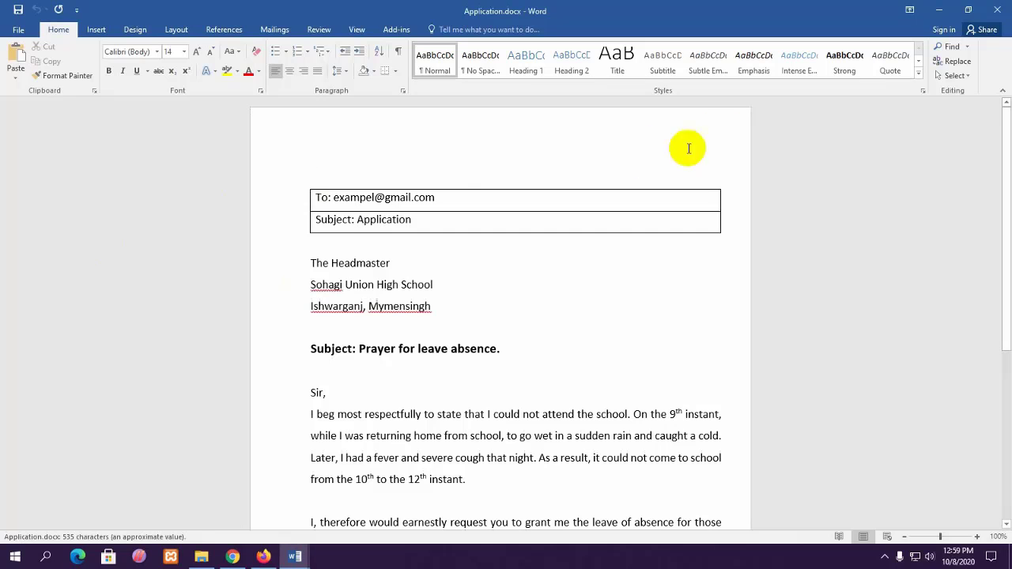
# Step: Read through the leave application letter in Application.docx and close the file
pyautogui.scroll(-5, 361, 361)
pyautogui.scroll(2, 551, 290)
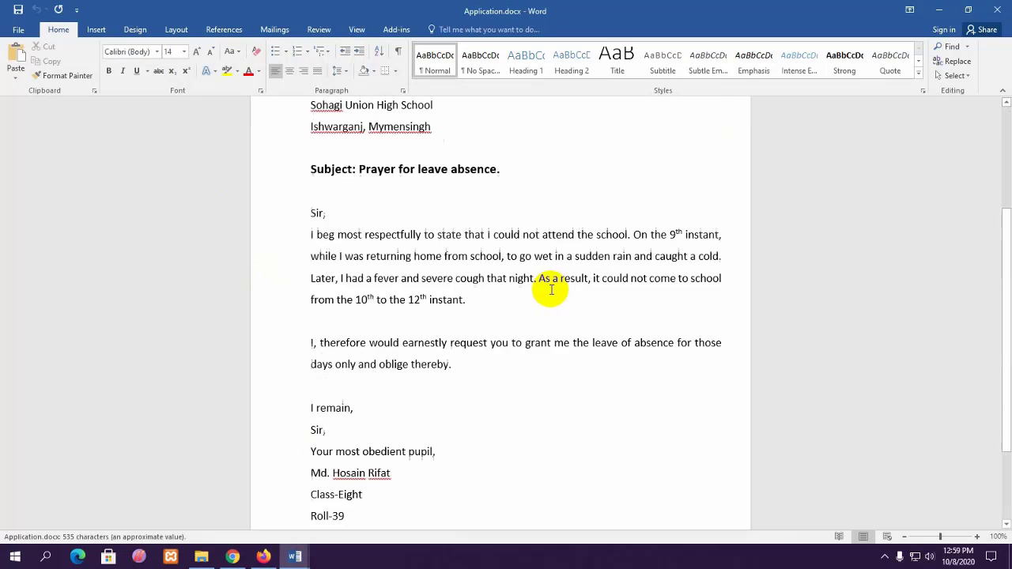
pyautogui.scroll(3, 552, 290)
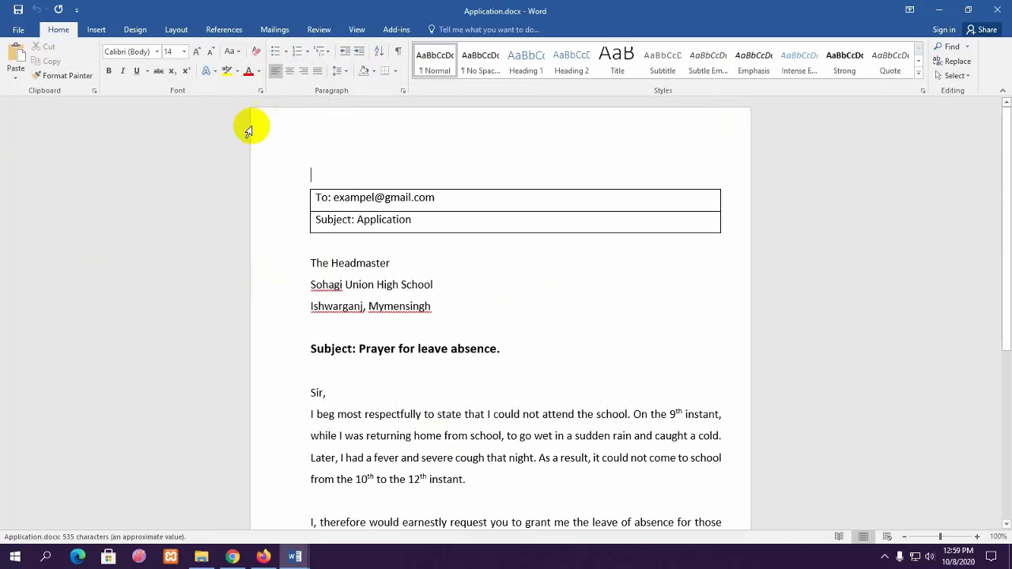
pyautogui.click(997, 10)
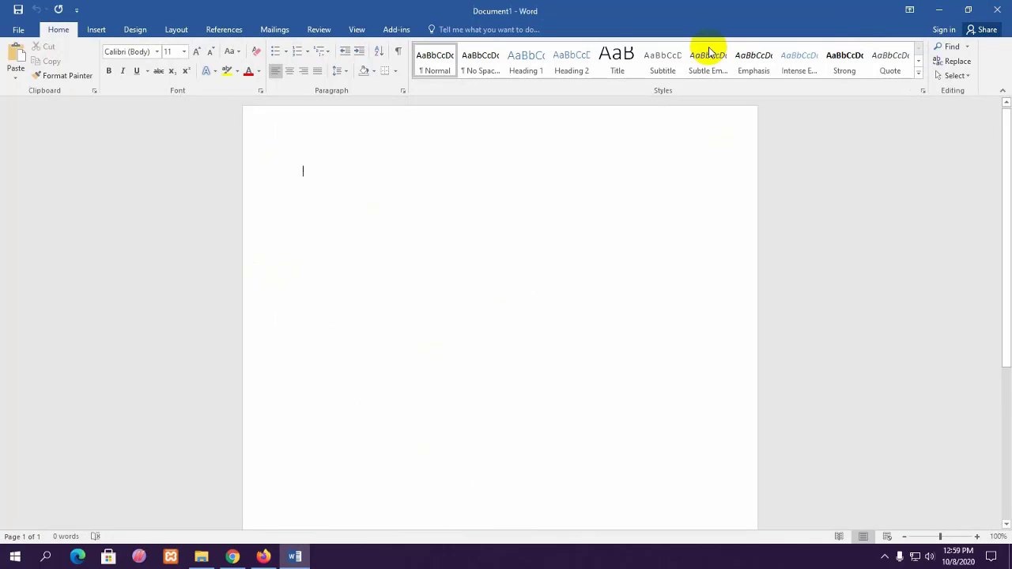
# Step: View the options for opening existing files once more and return to the blank Document1
pyautogui.click(18, 29)
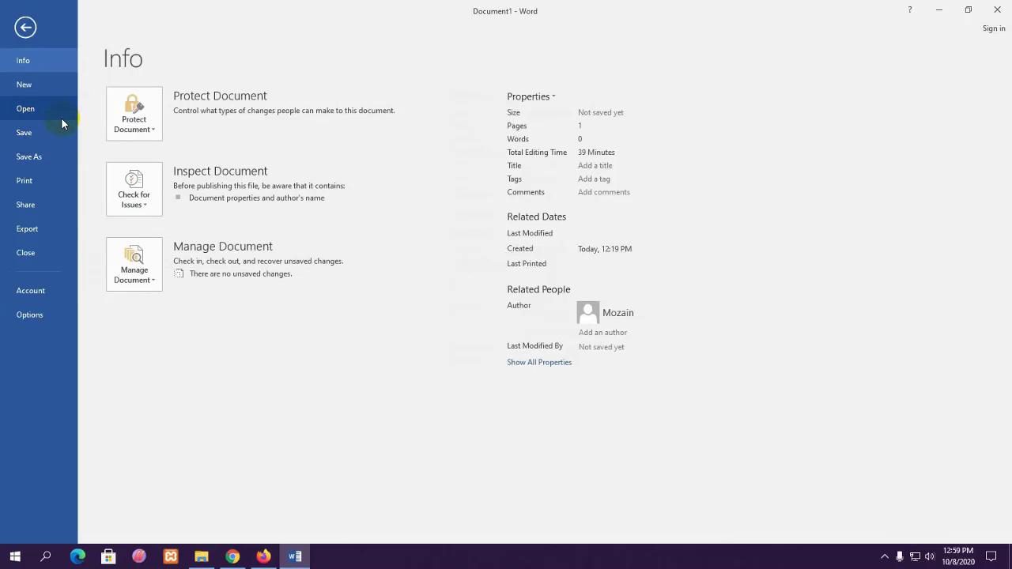
pyautogui.click(27, 115)
pyautogui.click(23, 25)
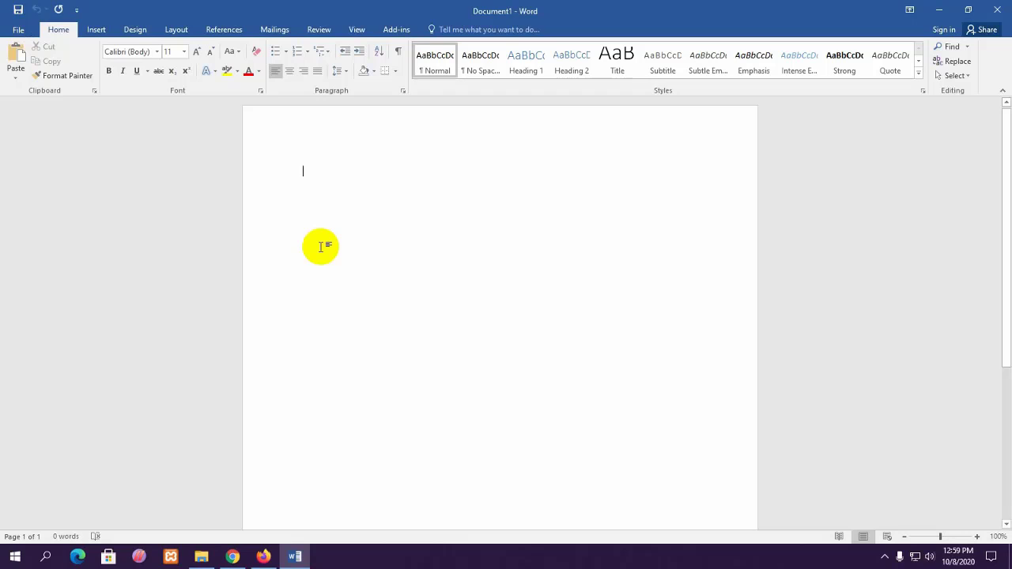
pyautogui.hotkey('ctrl', 'o')
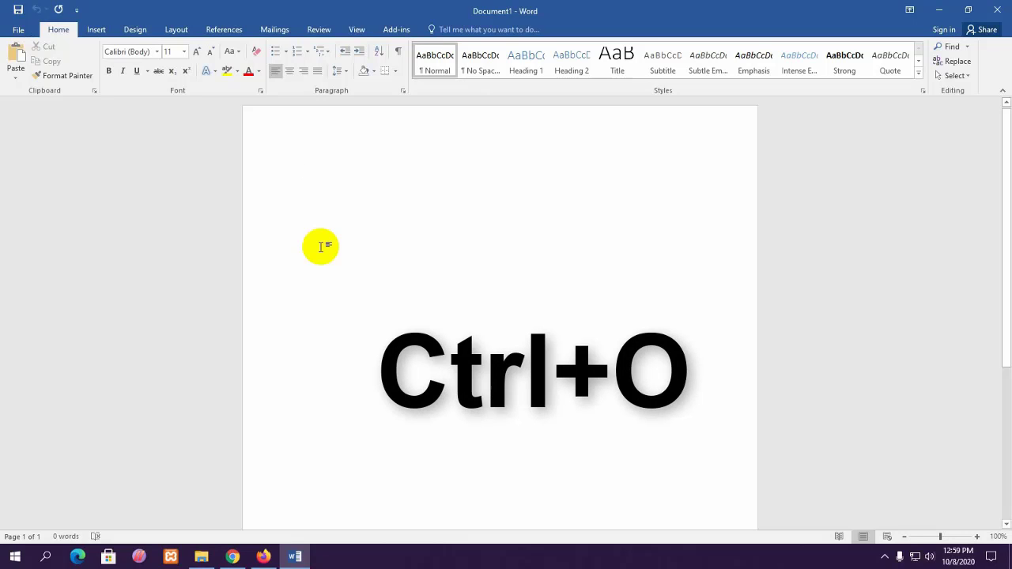
pyautogui.hotkey('ctrl', 'o')
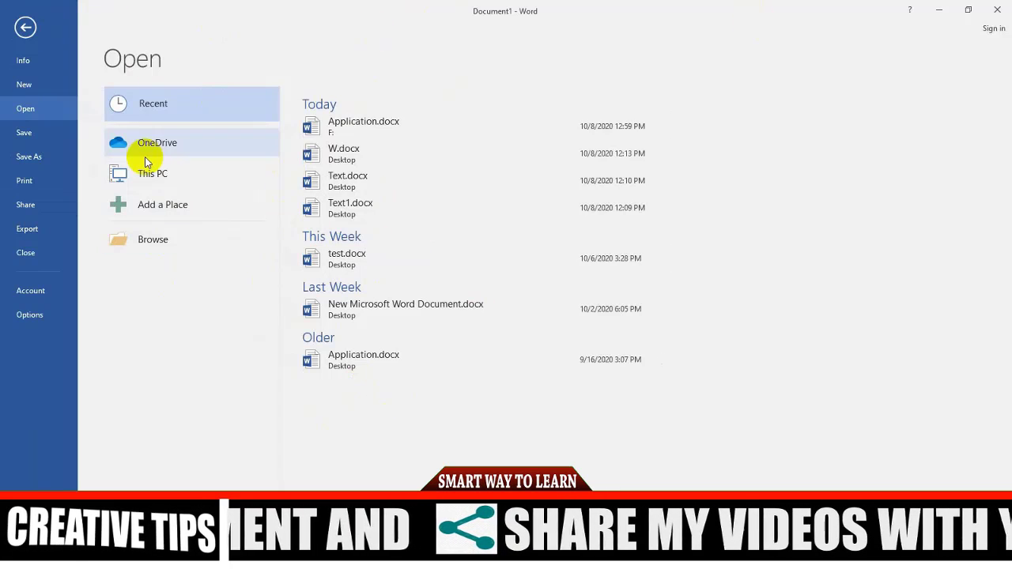
pyautogui.click(23, 134)
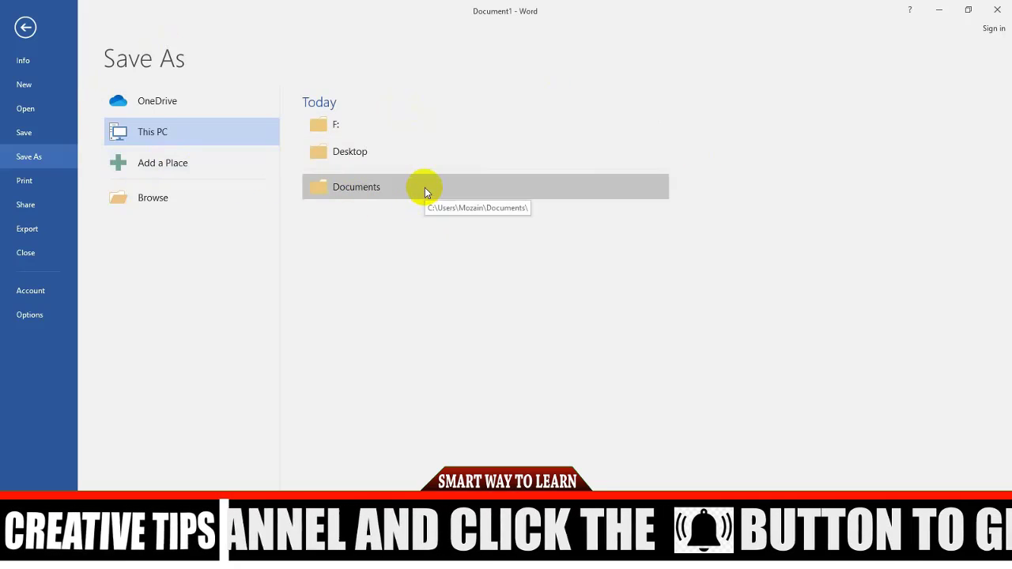
pyautogui.click(351, 152)
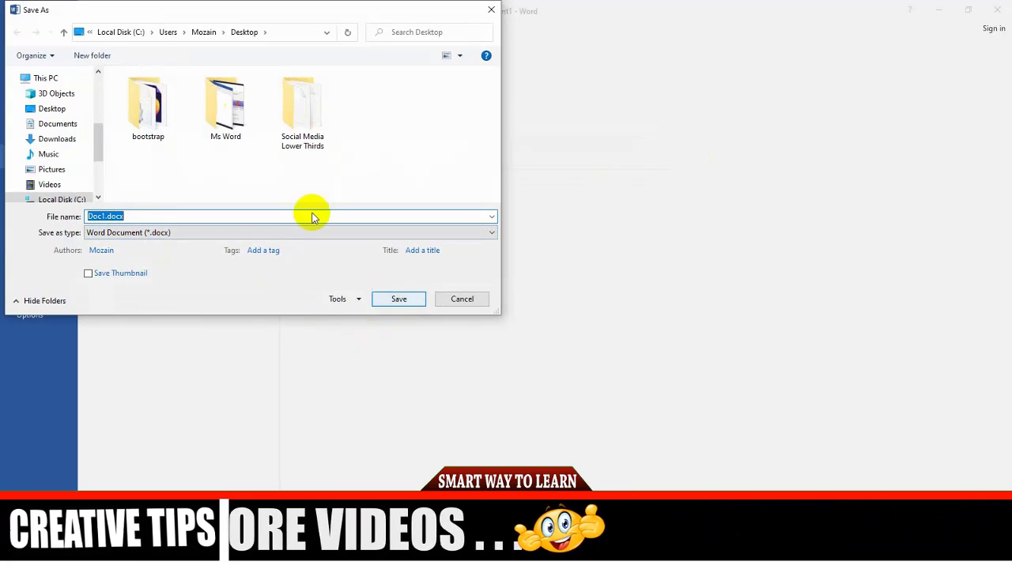
pyautogui.click(491, 13)
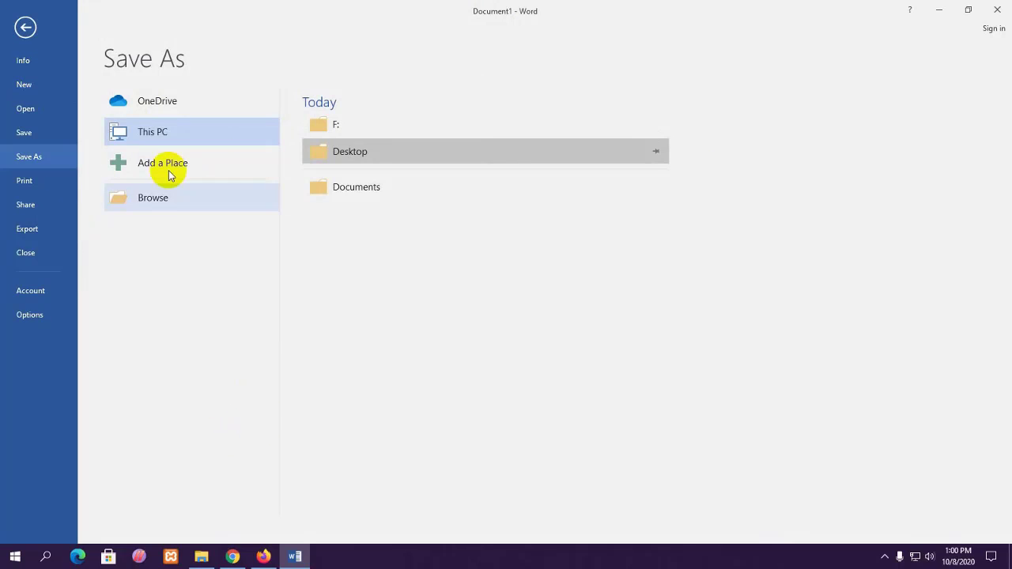
pyautogui.click(25, 27)
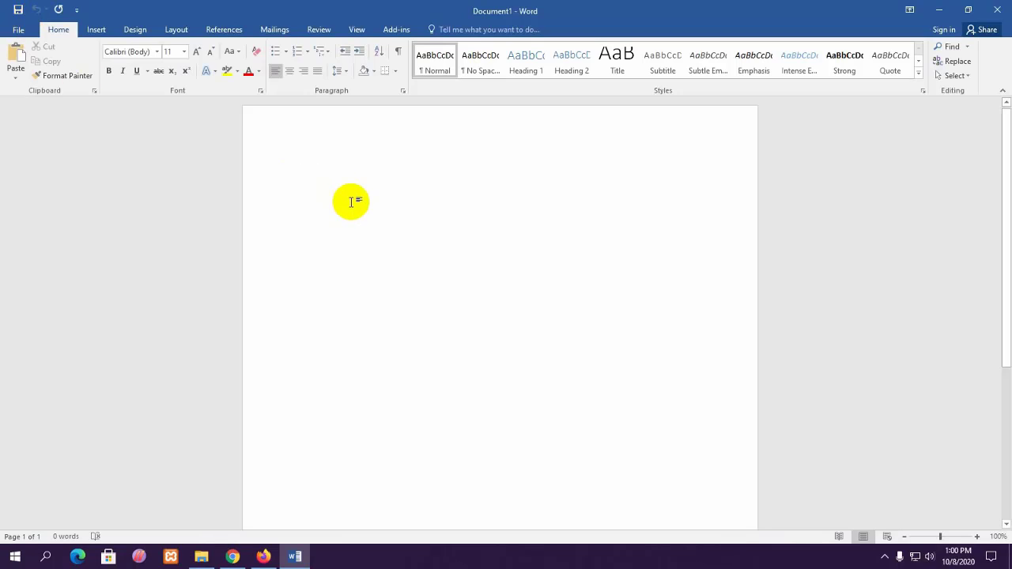
# Step: Save the blank document to the Desktop as a Word Document named Text
pyautogui.hotkey('ctrl', 's')
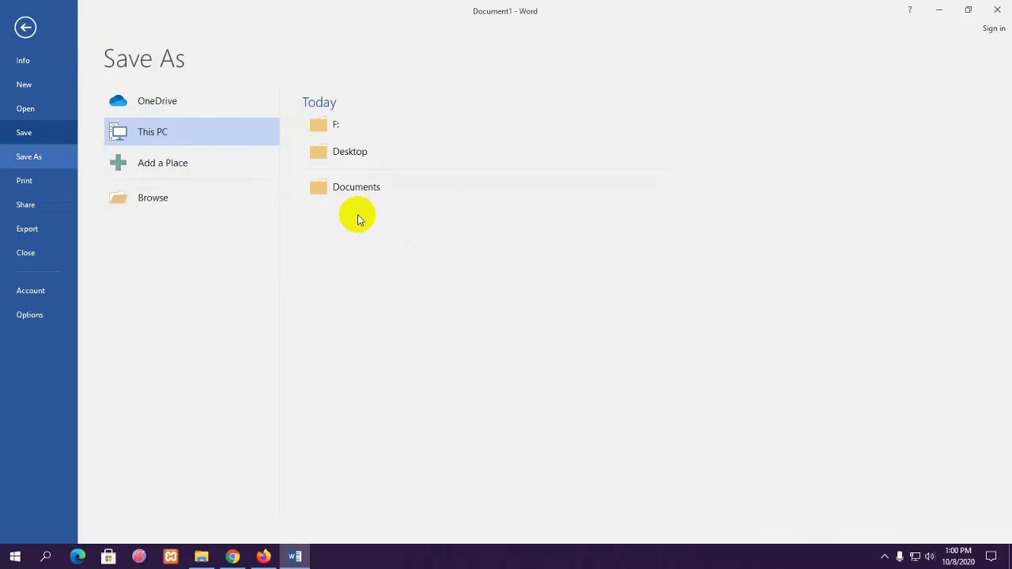
pyautogui.click(386, 158)
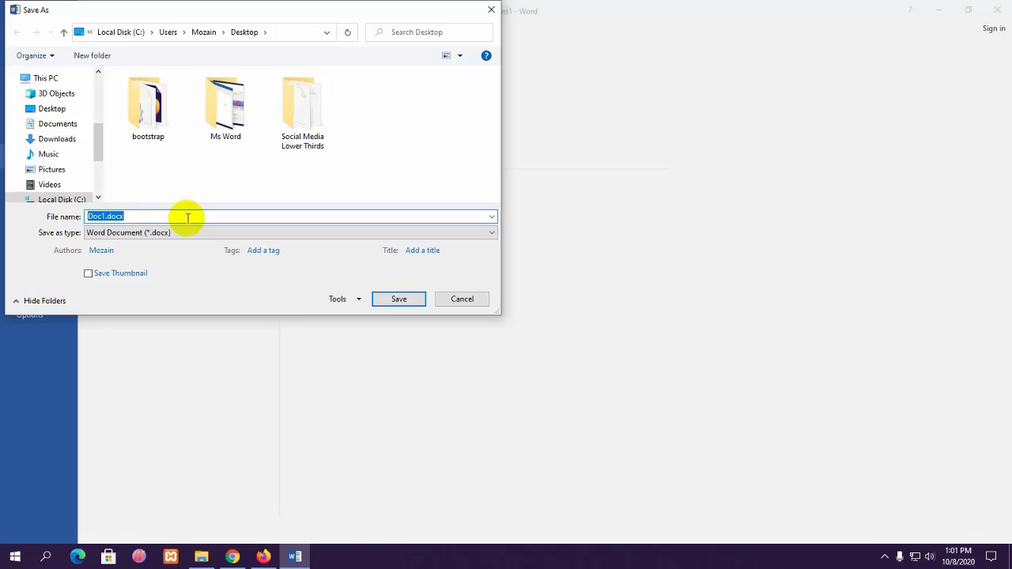
pyautogui.write('Text')
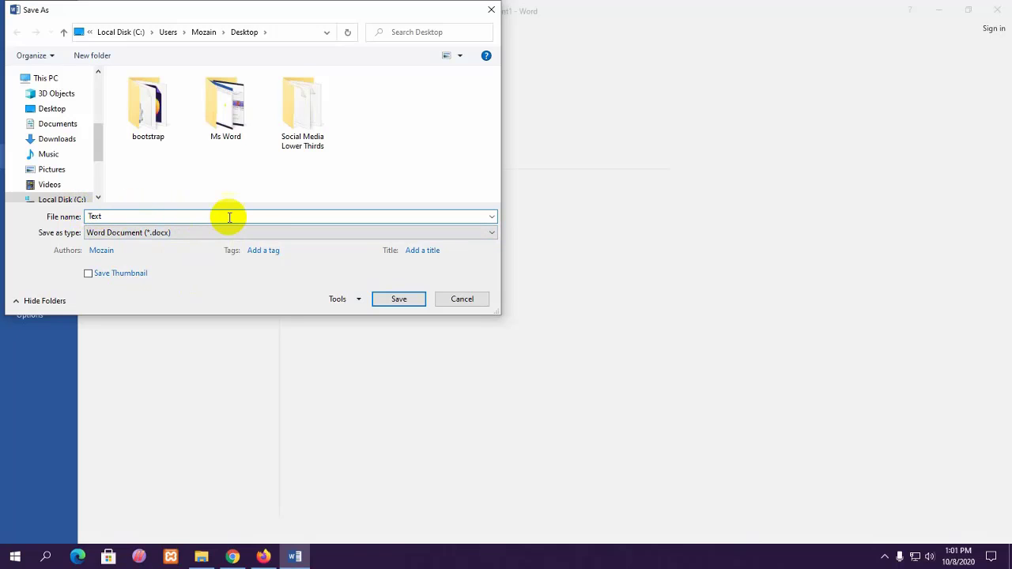
pyautogui.click(398, 301)
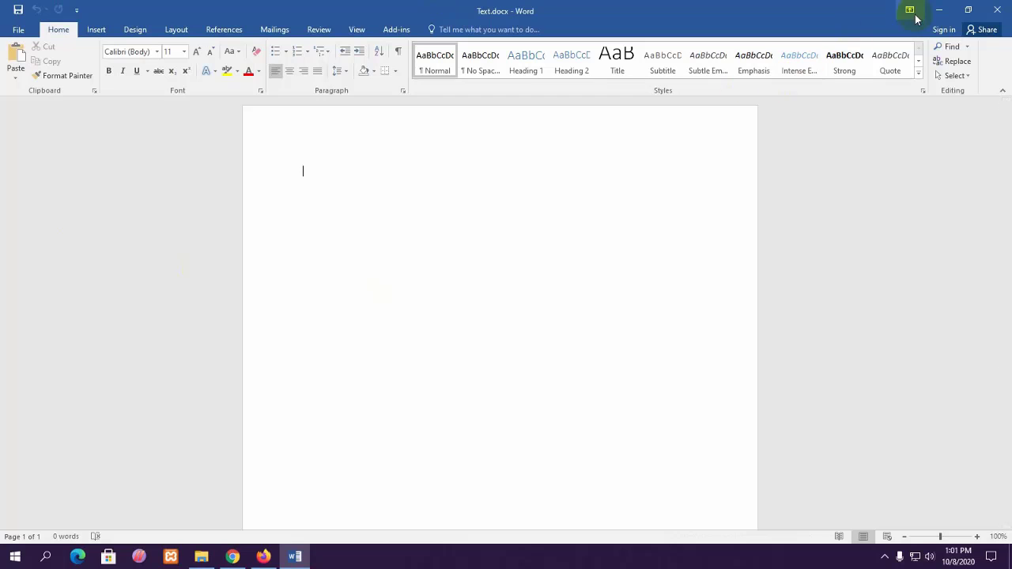
# Step: Move the Text.docx icon to an empty area of the desktop and close the document in Word
pyautogui.click(938, 11)
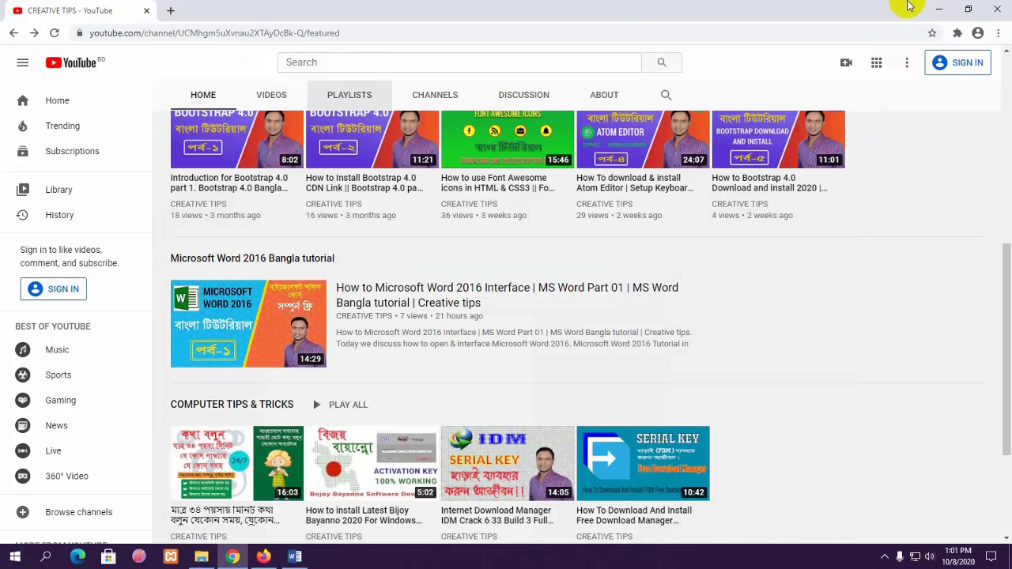
pyautogui.click(943, 11)
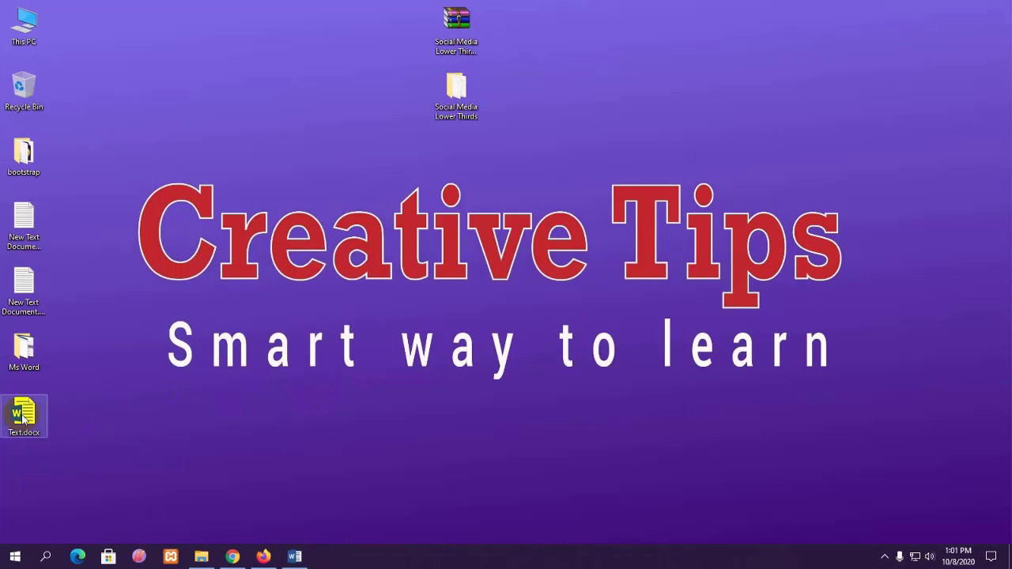
pyautogui.moveTo(30, 427); pyautogui.dragTo(253, 120)
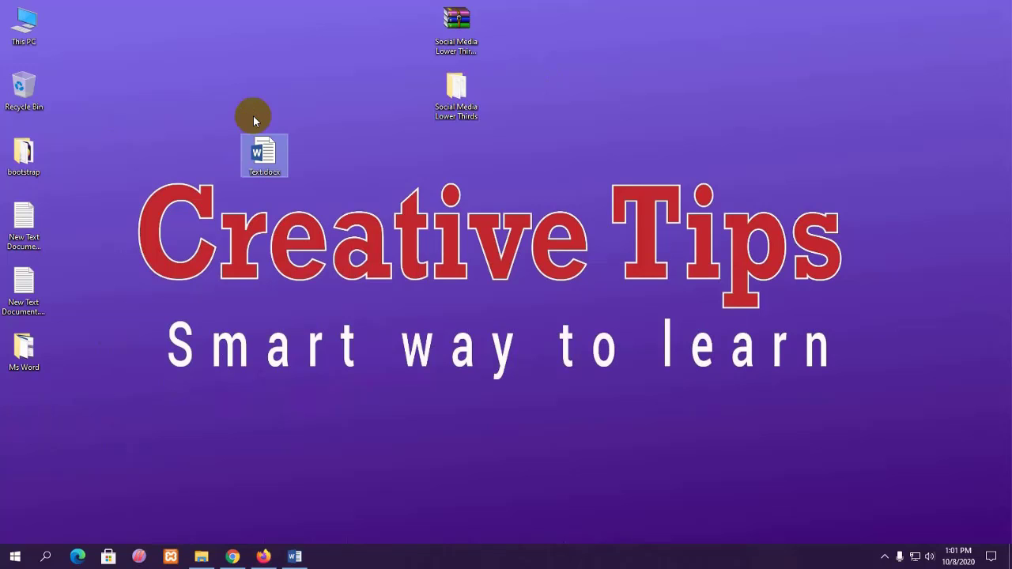
pyautogui.click(293, 554)
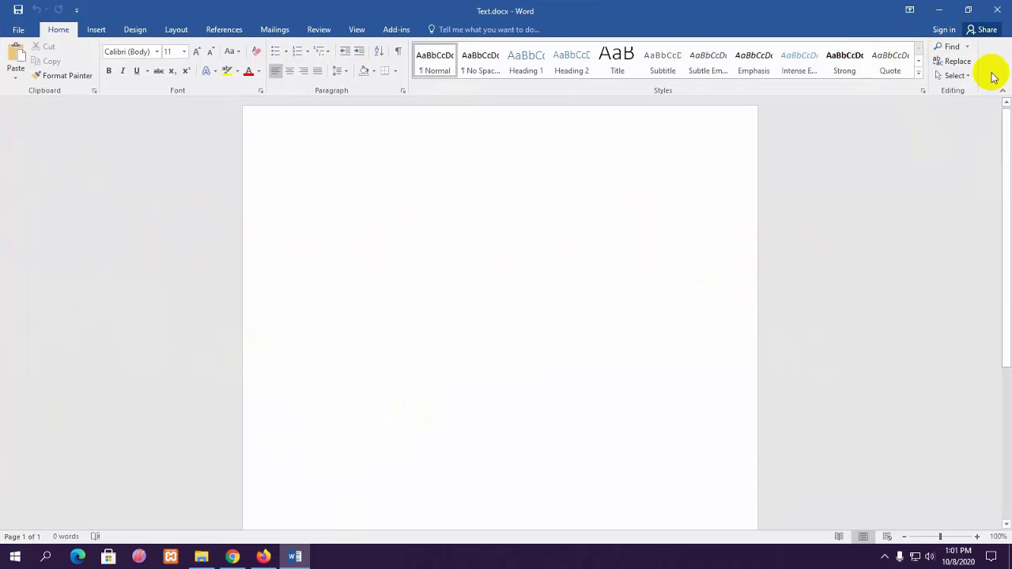
pyautogui.click(1001, 8)
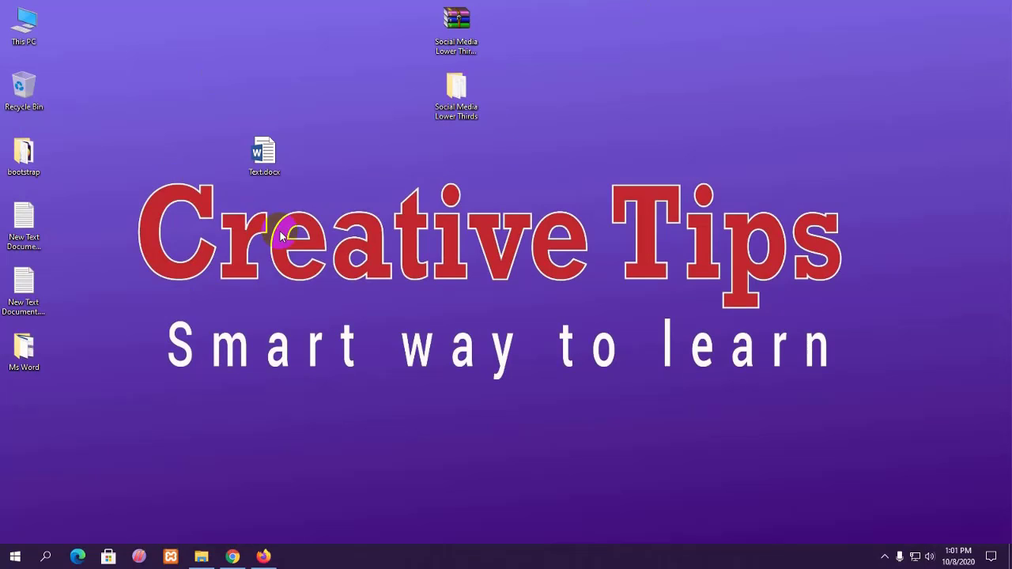
# Step: Open Text.docx from the desktop, enter "Hello World" on the blank page and save the document
pyautogui.doubleClick(268, 151)
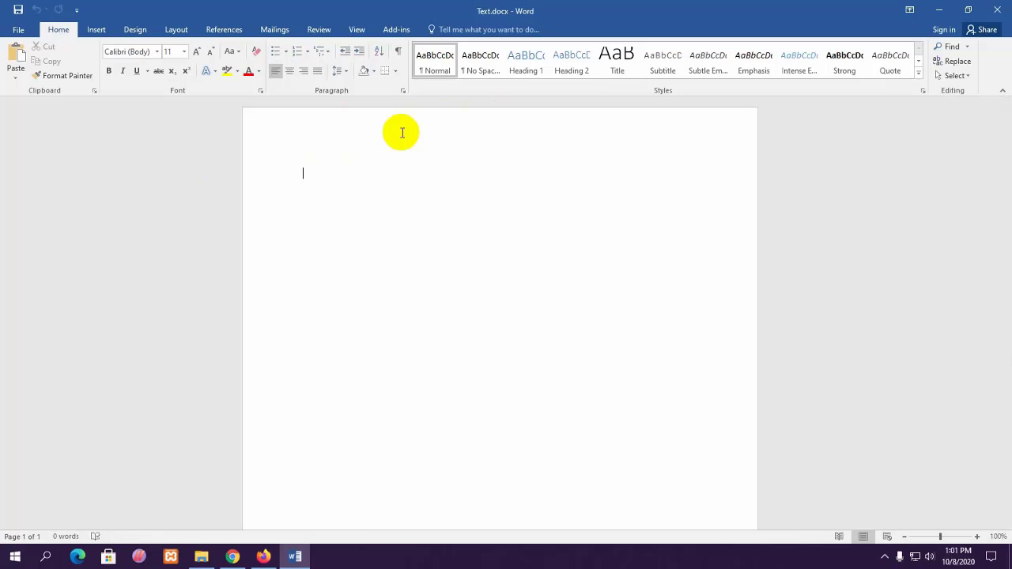
pyautogui.write('Hello World')
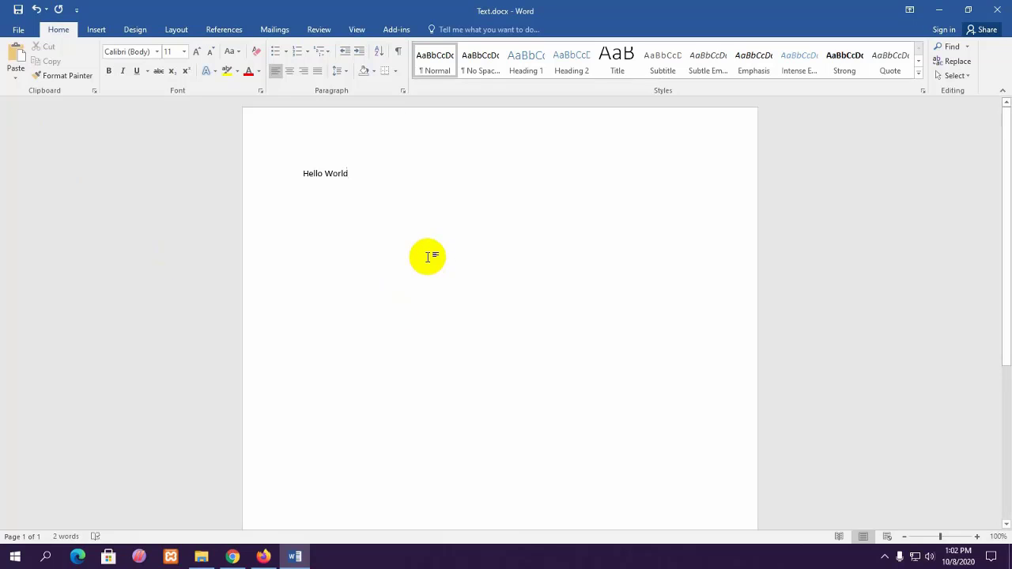
pyautogui.hotkey('ctrl', 's')
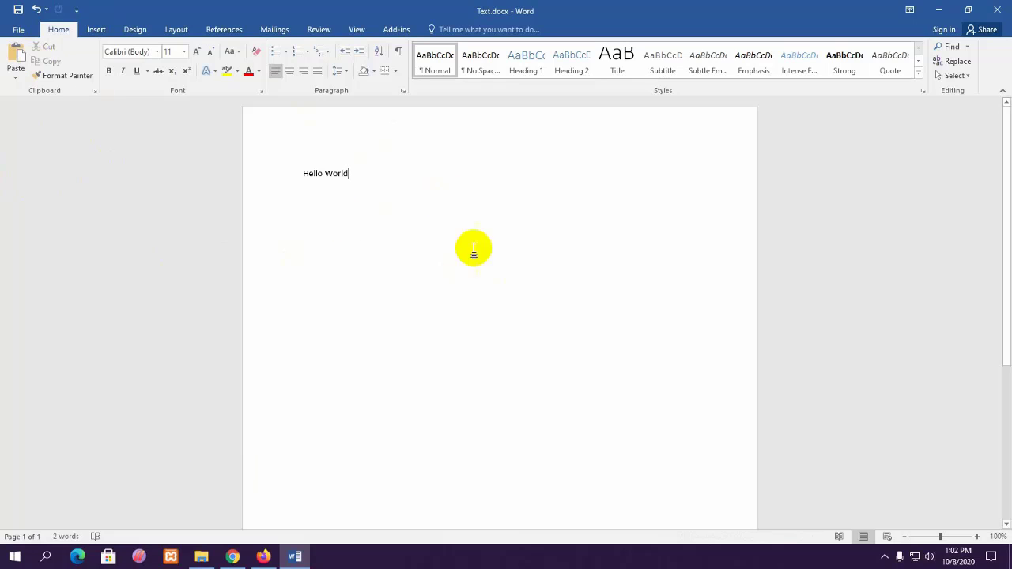
# Step: View the Save As locations for Text.docx and return to the "Hello World" text
pyautogui.click(17, 32)
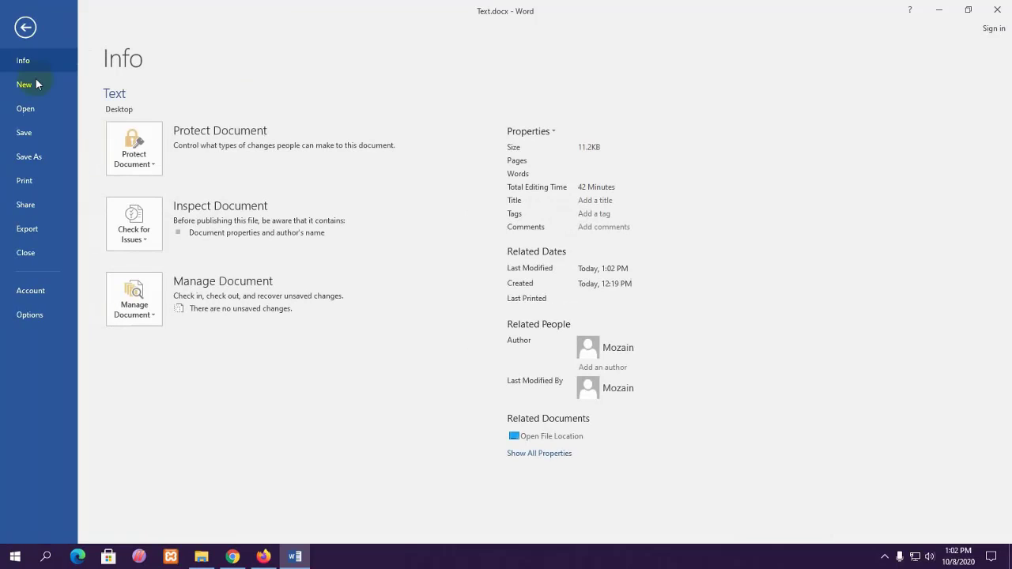
pyautogui.click(33, 158)
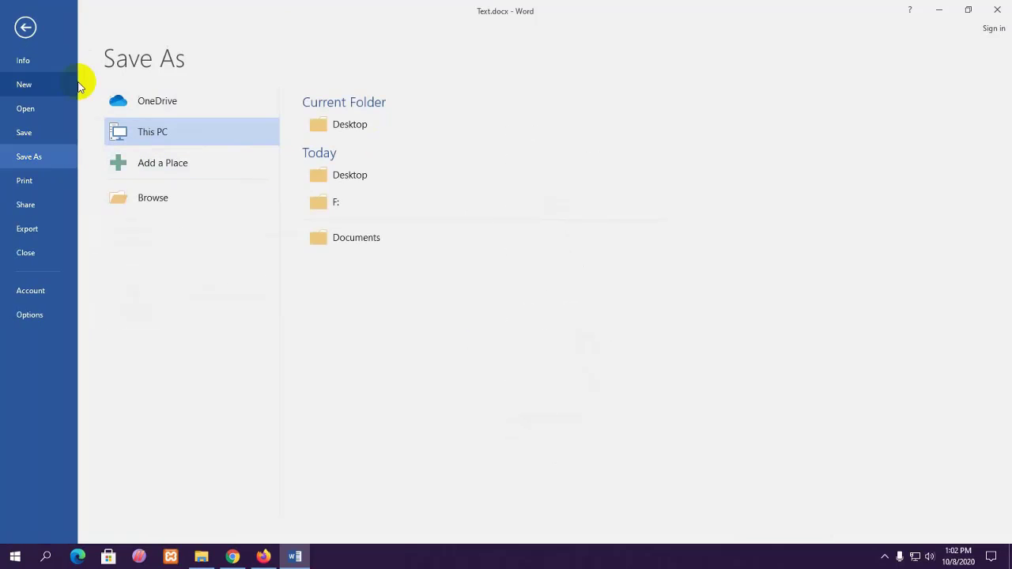
pyautogui.click(25, 27)
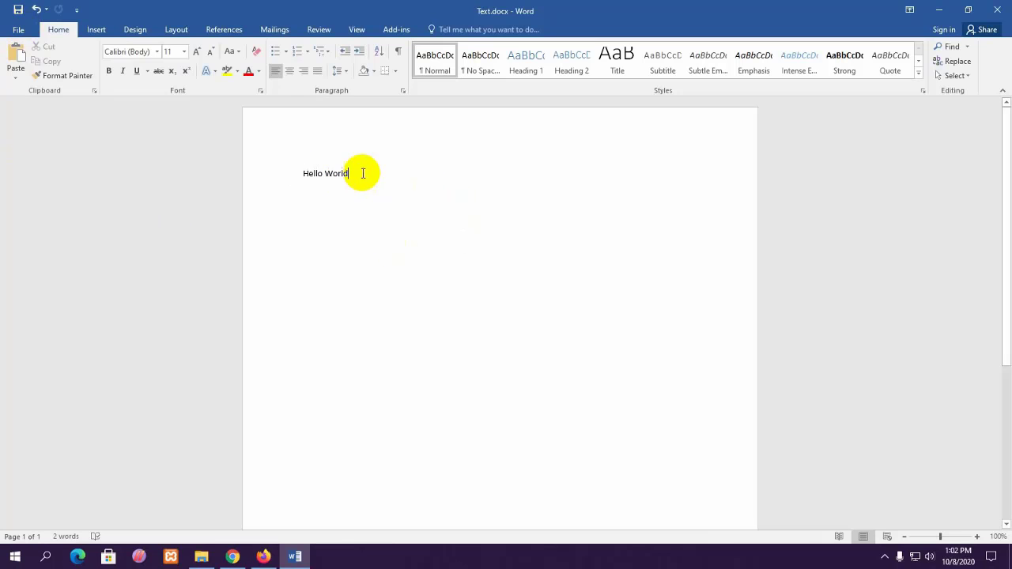
pyautogui.moveTo(361, 172); pyautogui.dragTo(281, 172)
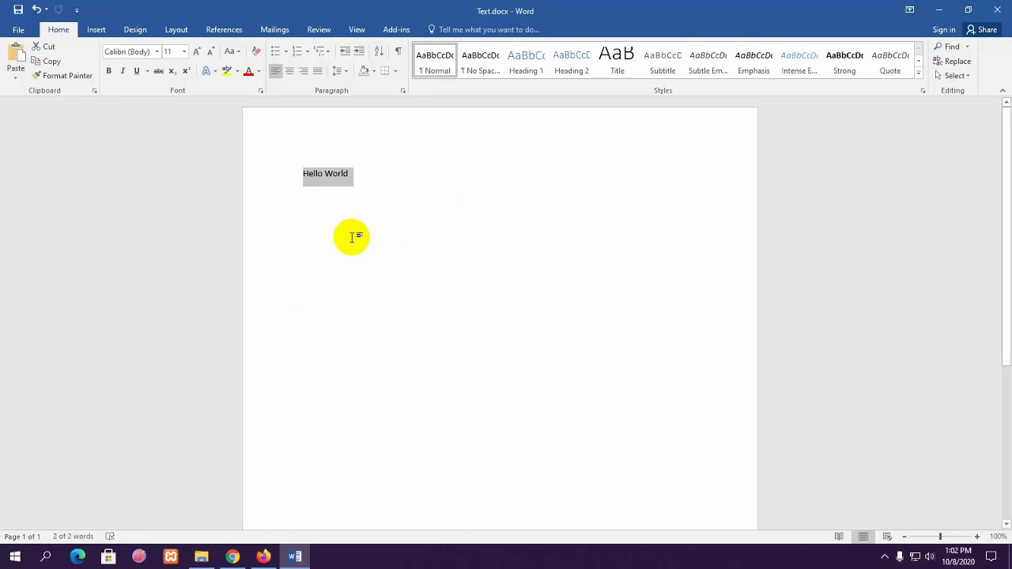
pyautogui.click(370, 177)
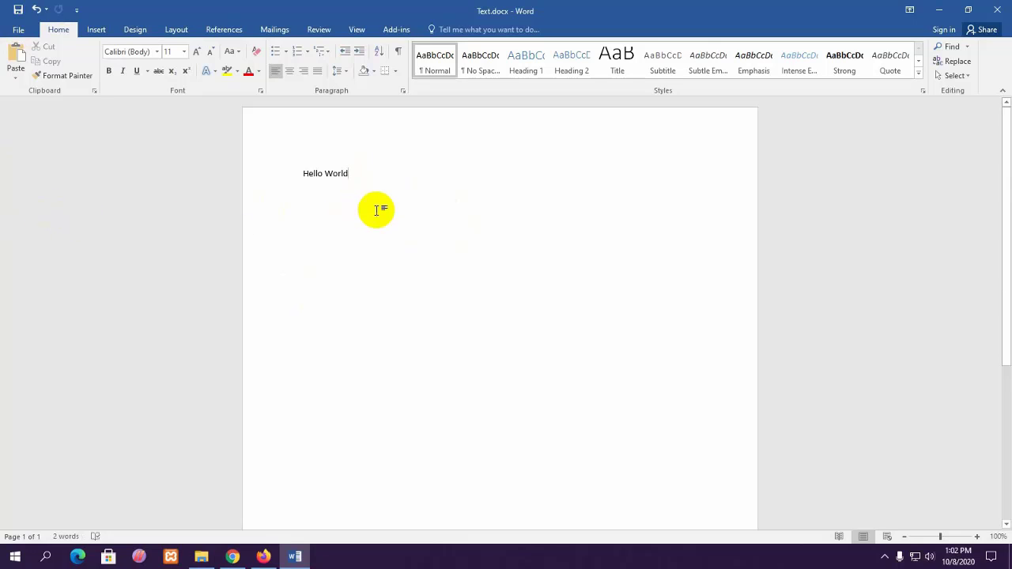
# Step: Save Text.docx again under its existing name and location
pyautogui.click(18, 30)
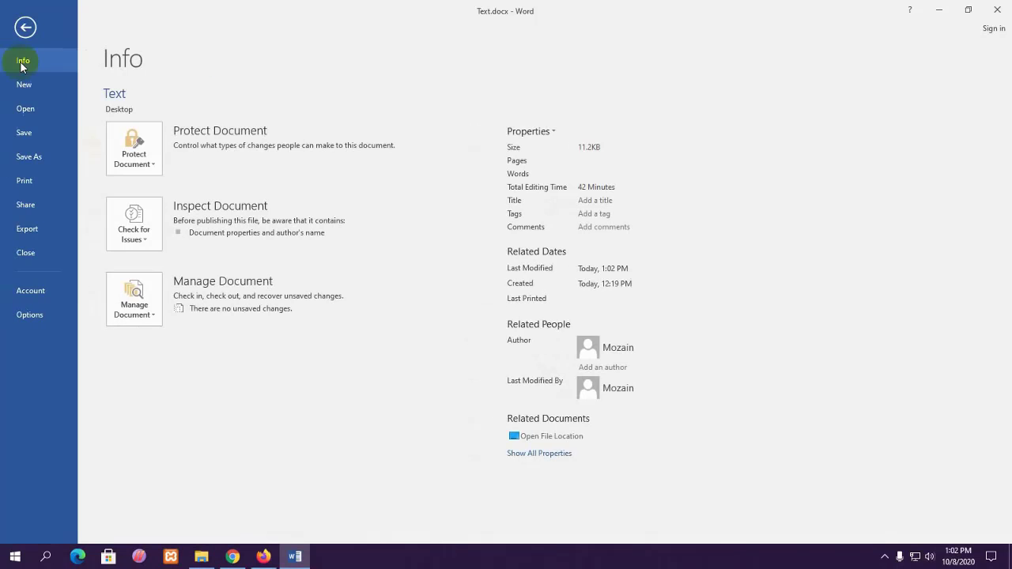
pyautogui.click(25, 135)
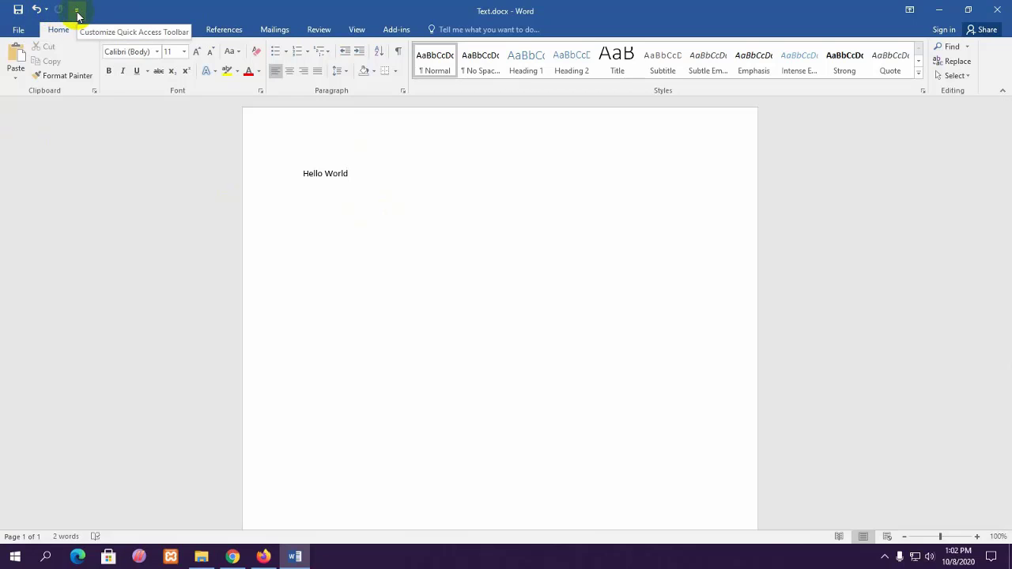
pyautogui.click(18, 11)
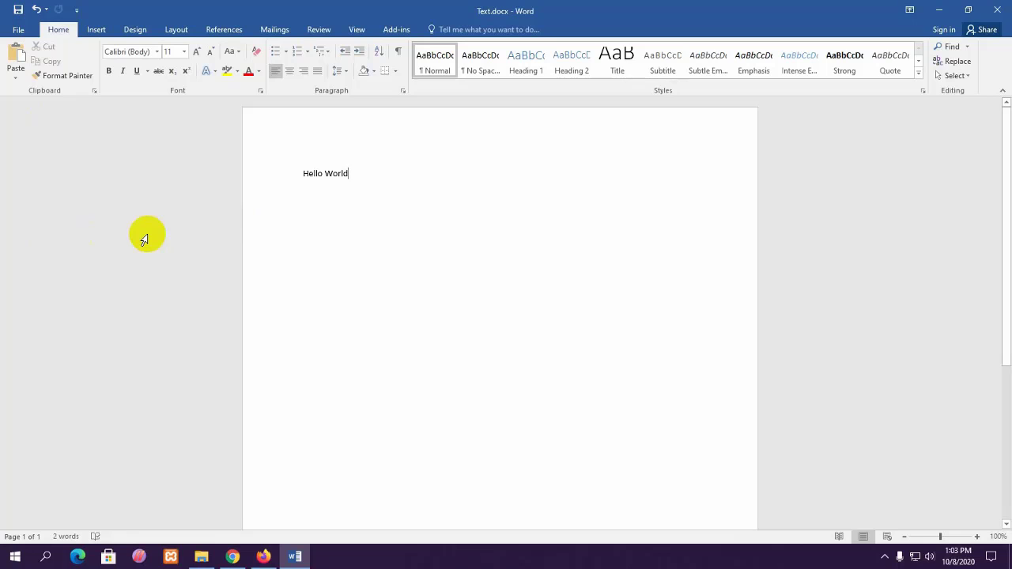
# Step: Check the Text.docx file on the desktop, and review the Save As locations in Word once more
pyautogui.click(940, 11)
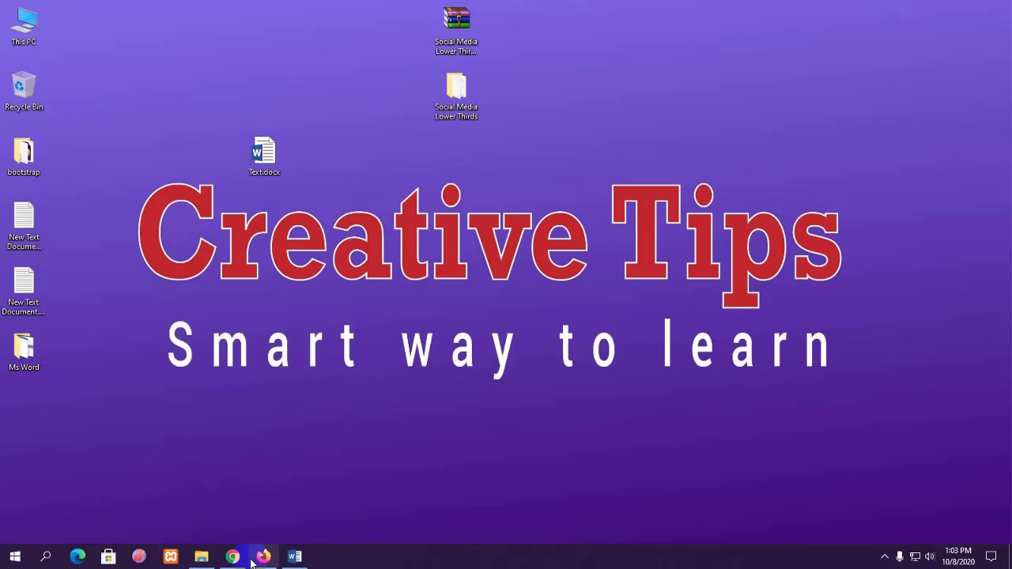
pyautogui.click(294, 556)
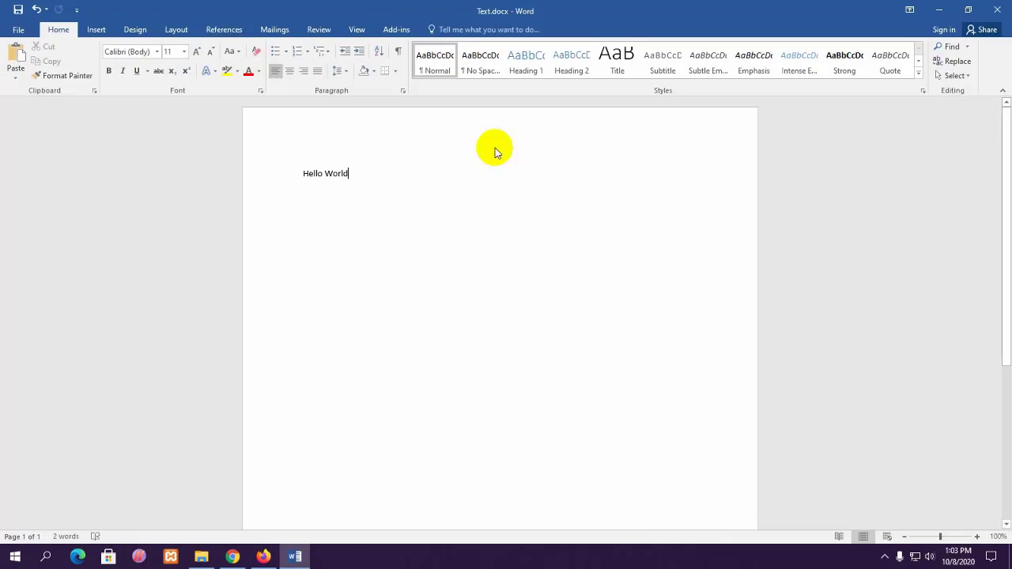
pyautogui.click(18, 29)
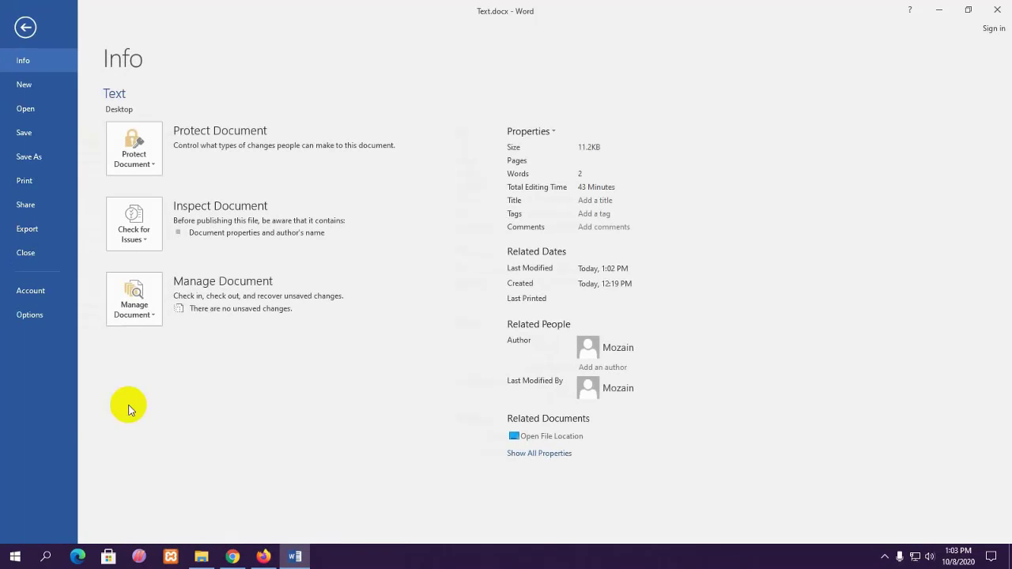
pyautogui.click(32, 159)
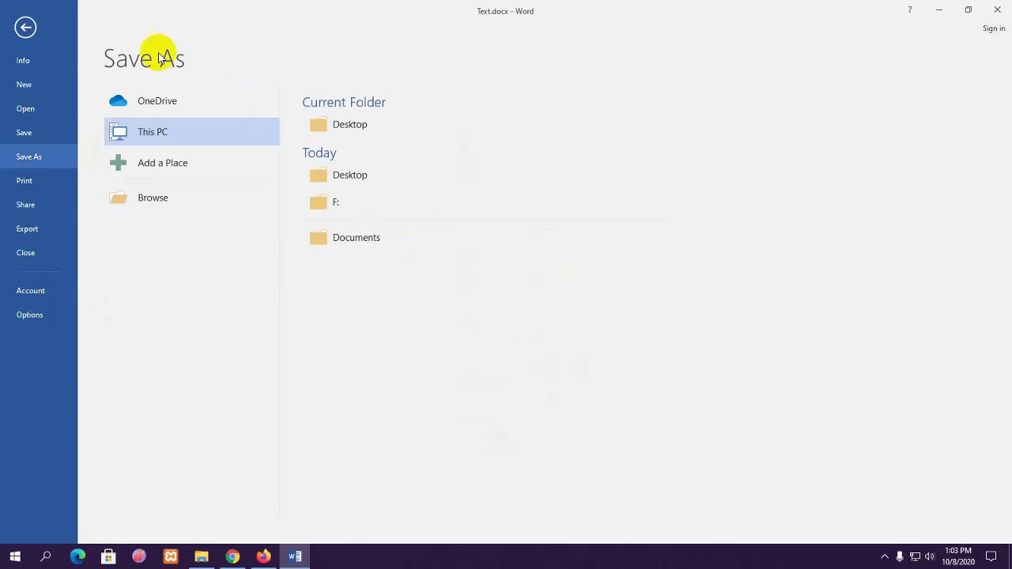
pyautogui.click(25, 29)
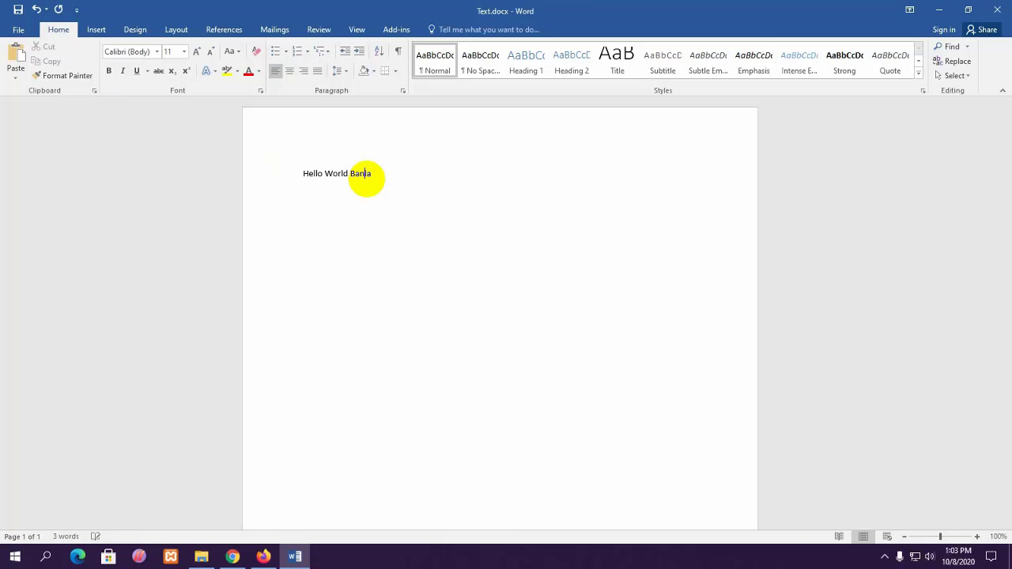
# Step: Add the word "Bangla" after "Hello World" in Text.docx
pyautogui.write('Bangla')
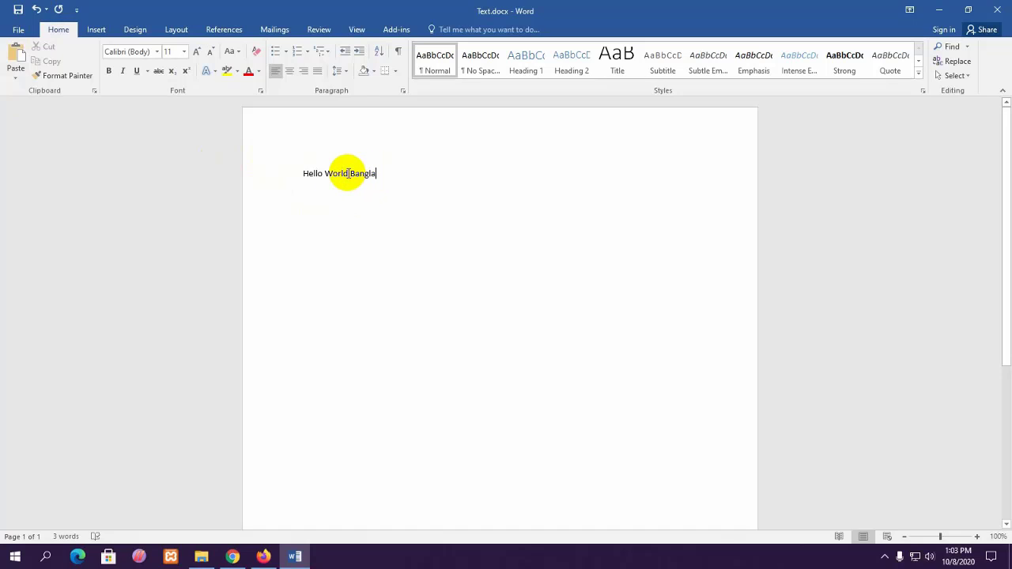
pyautogui.moveTo(350, 172); pyautogui.dragTo(385, 170)
pyautogui.click(424, 171)
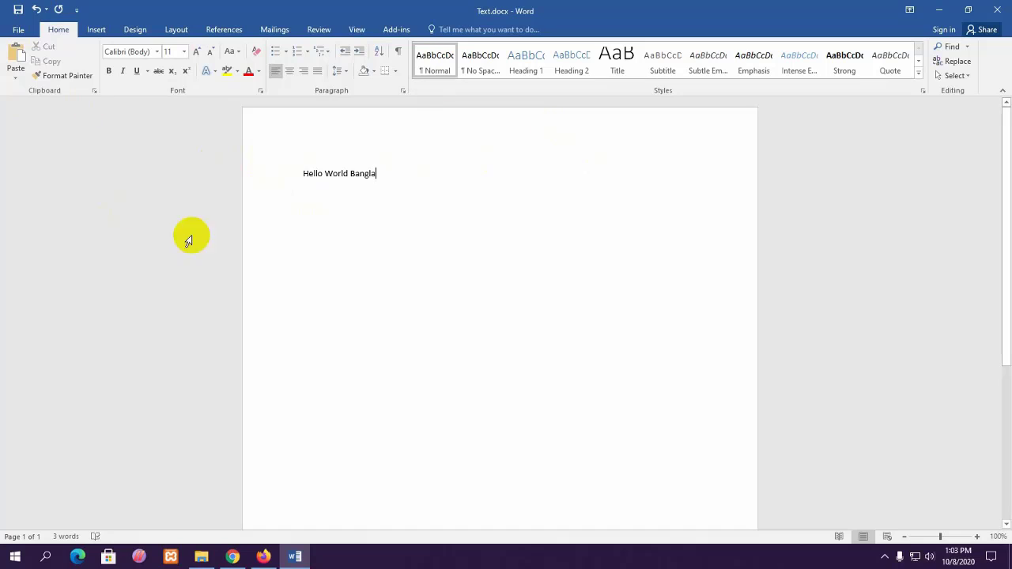
pyautogui.moveTo(298, 174); pyautogui.dragTo(432, 172)
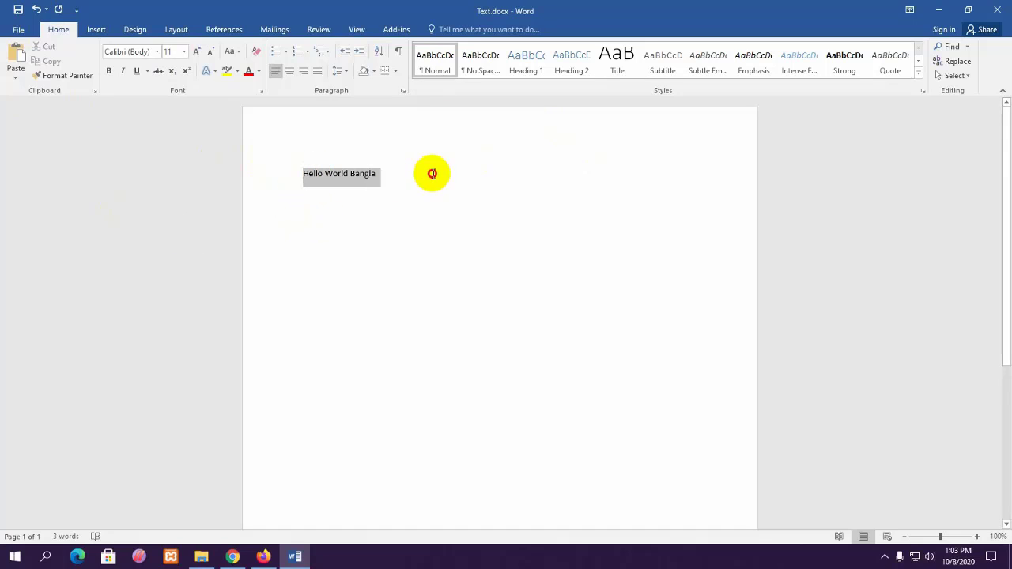
pyautogui.click(351, 176)
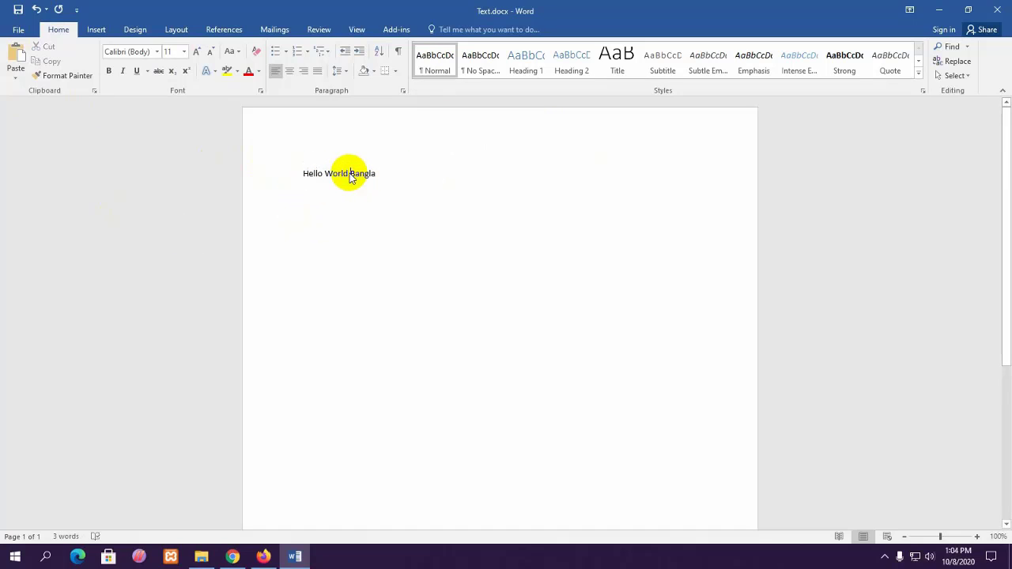
# Step: Save the edited "Hello World Bangla" document to the desktop as a separate copy named Text 1.docx
pyautogui.moveTo(348, 174); pyautogui.dragTo(282, 170)
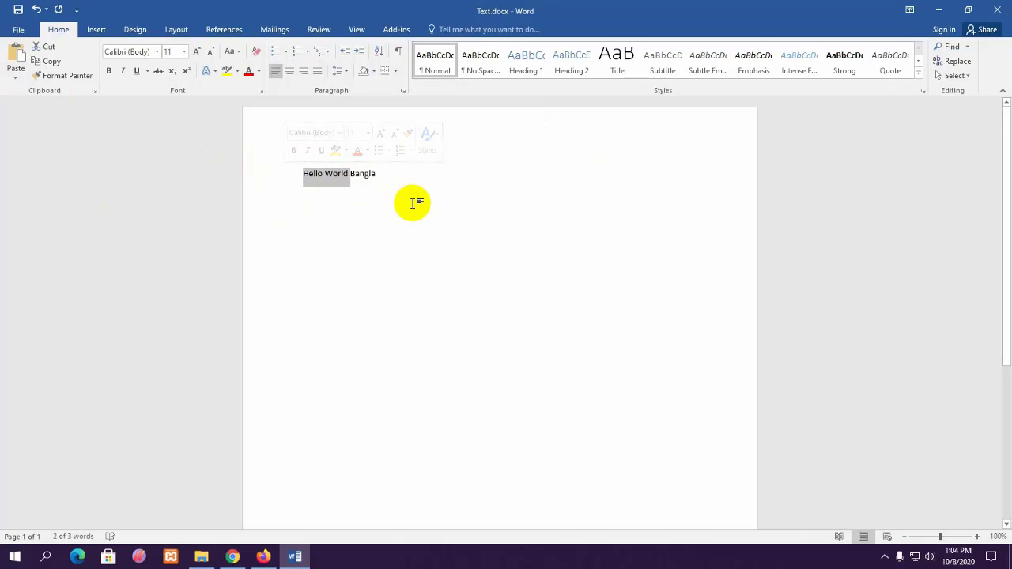
pyautogui.tripleClick(316, 167)
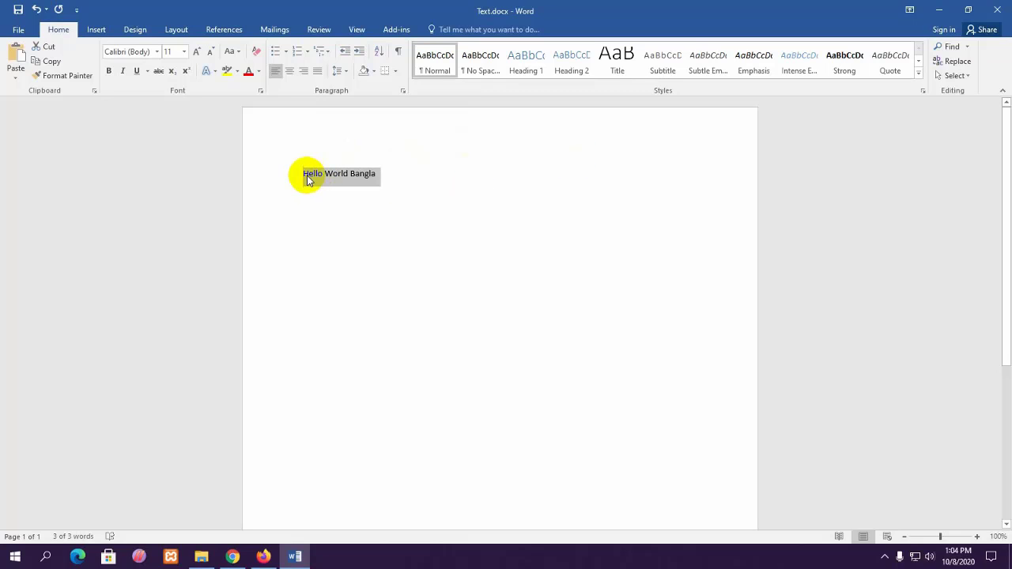
pyautogui.moveTo(305, 176)
pyautogui.mouseDown()
pyautogui.moveTo(403, 178)
pyautogui.moveTo(285, 179)
pyautogui.mouseUp()
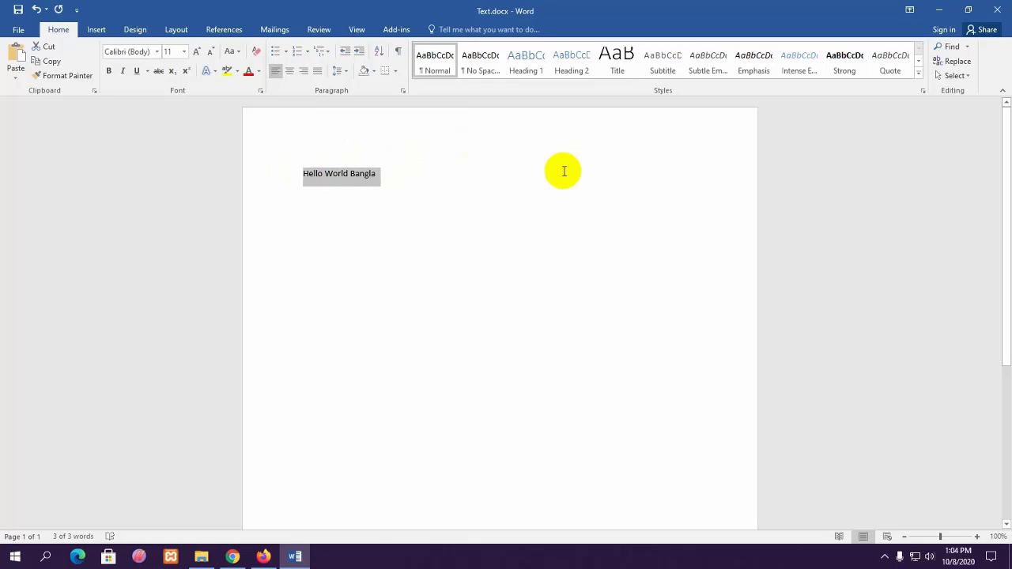
pyautogui.click(21, 31)
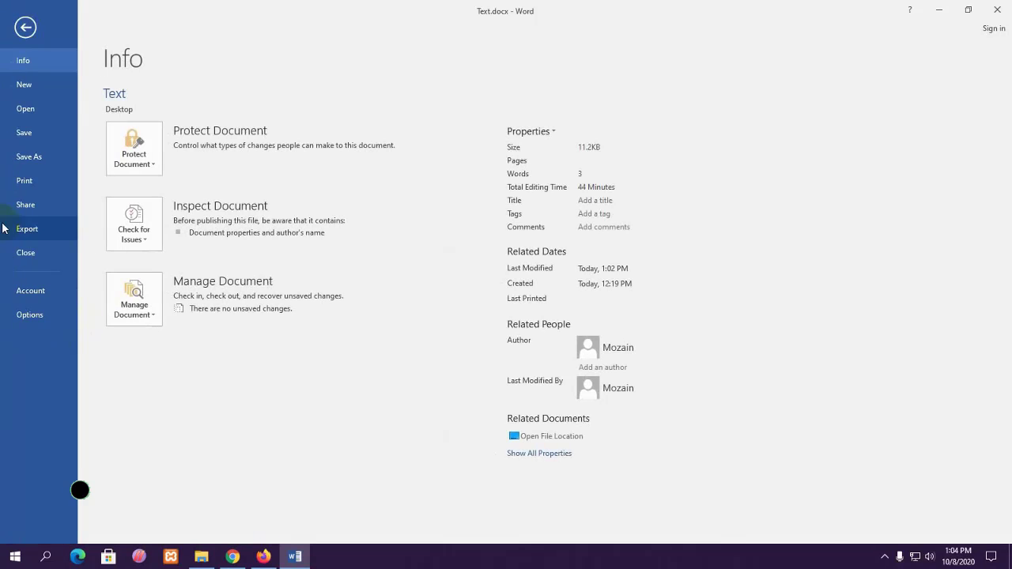
pyautogui.click(28, 158)
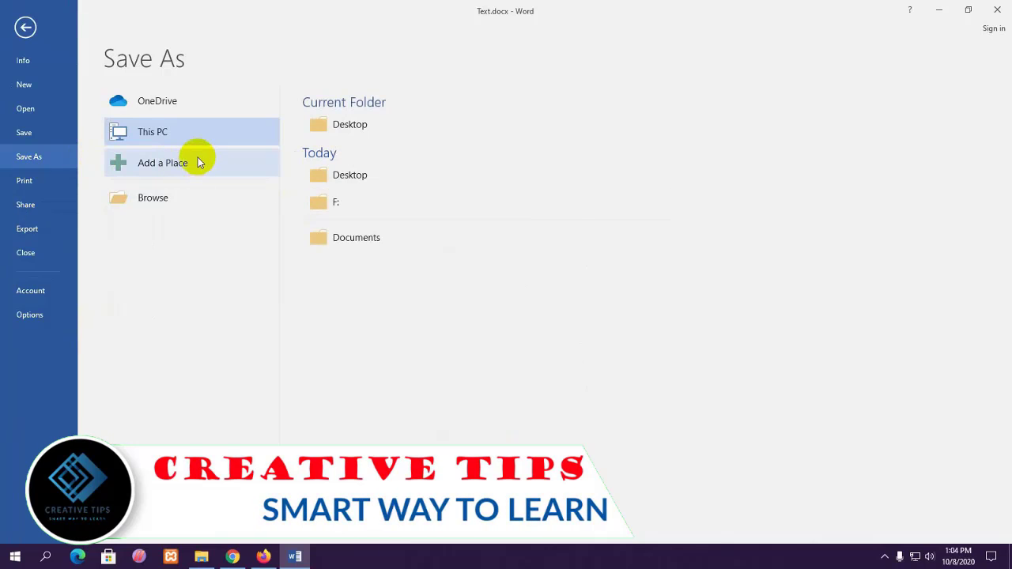
pyautogui.click(353, 179)
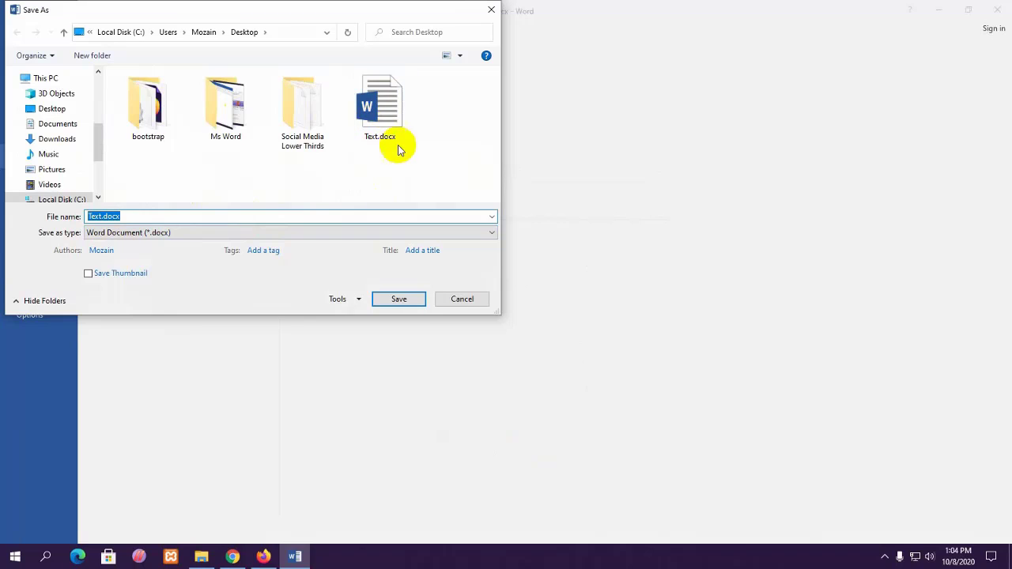
pyautogui.click(95, 216)
pyautogui.moveTo(101, 216); pyautogui.dragTo(64, 216)
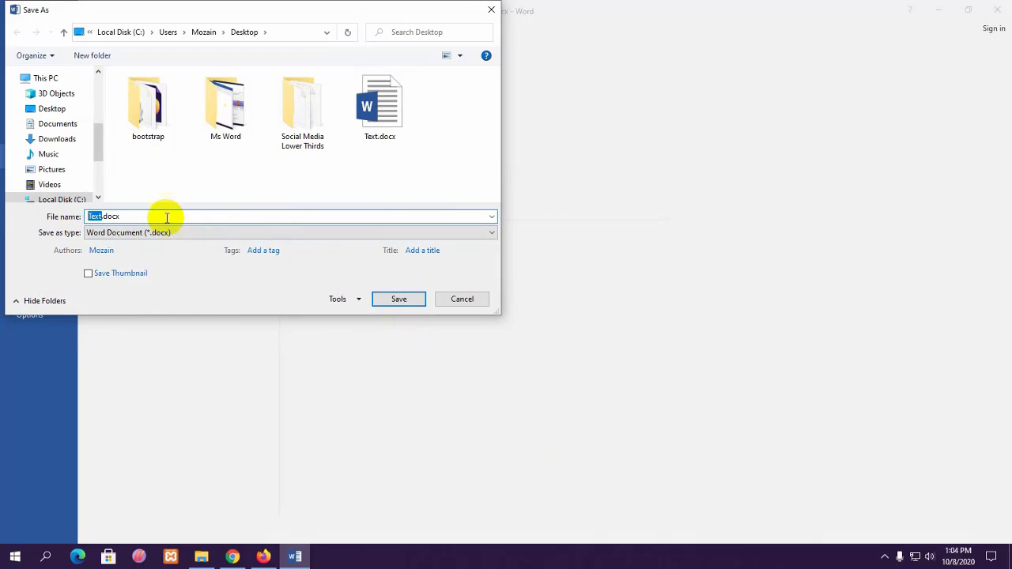
pyautogui.click(101, 216)
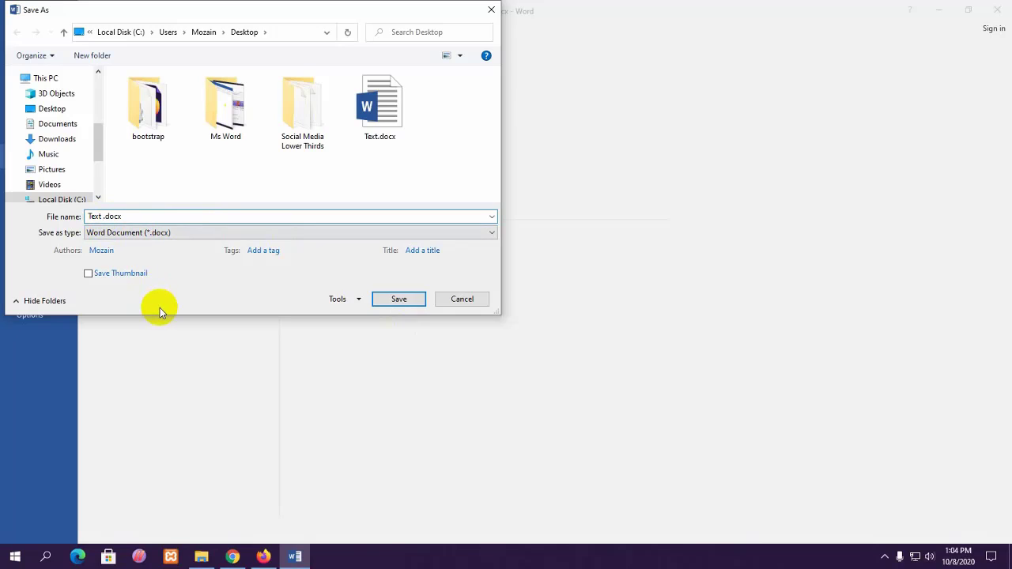
pyautogui.write('1')
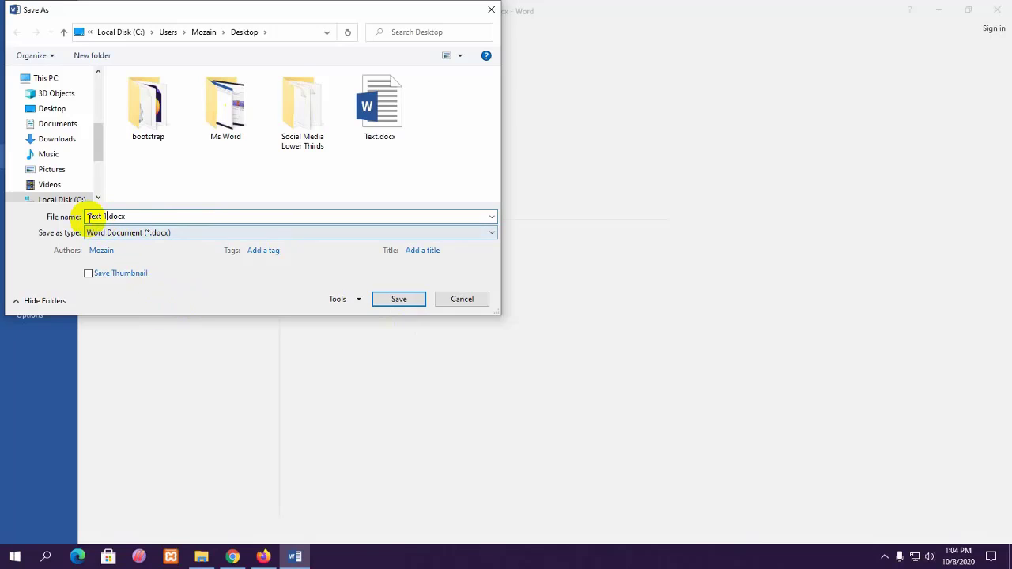
pyautogui.click(399, 301)
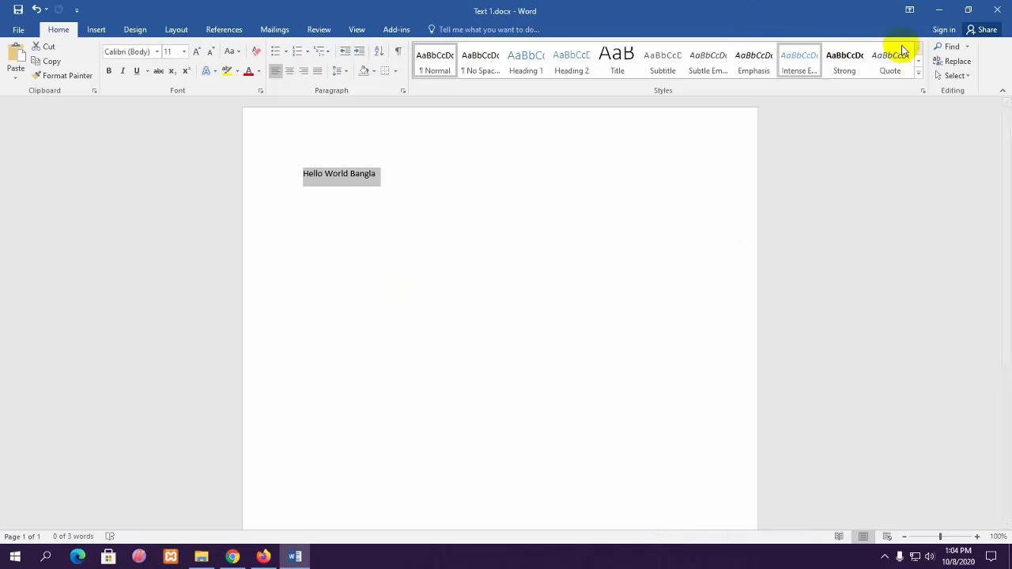
# Step: Close the document and place Text 1.docx and Text.docx next to each other on the desktop
pyautogui.click(998, 11)
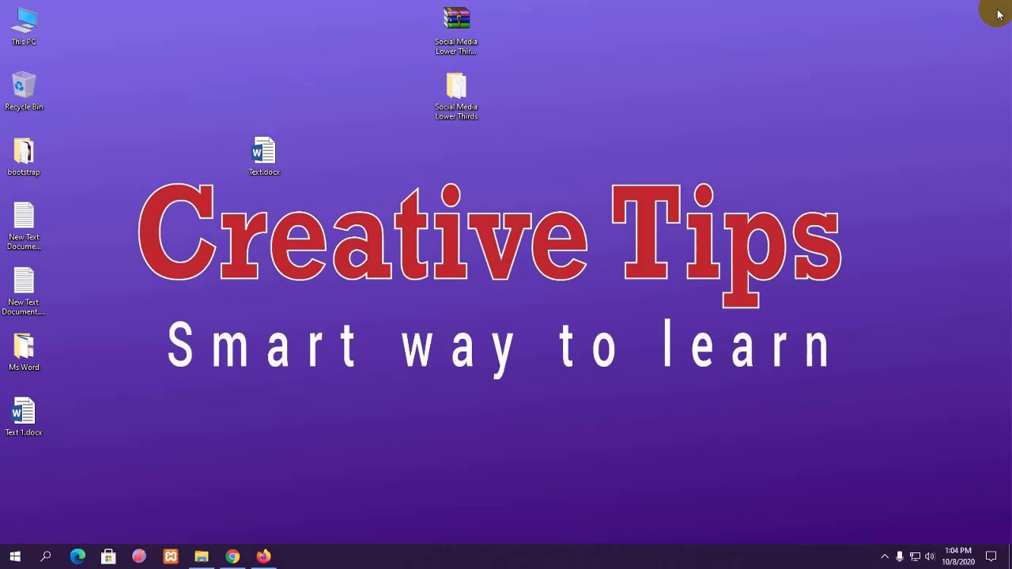
pyautogui.moveTo(27, 431); pyautogui.dragTo(180, 104)
pyautogui.moveTo(244, 141); pyautogui.dragTo(285, 73)
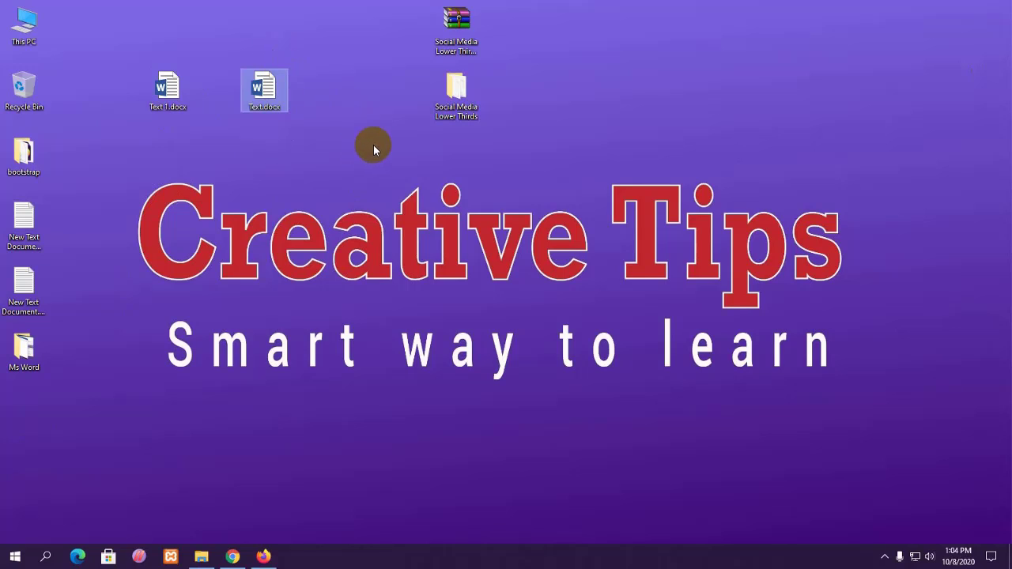
# Step: Open the original Text.docx from the desktop, check its text, and close it
pyautogui.doubleClick(263, 89)
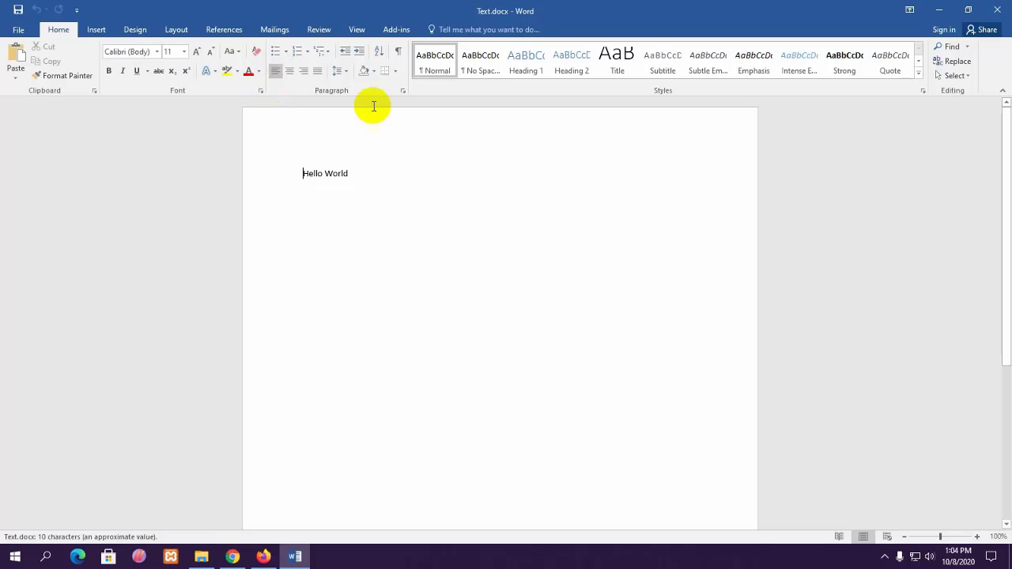
pyautogui.click(357, 174)
pyautogui.moveTo(357, 174); pyautogui.dragTo(294, 174)
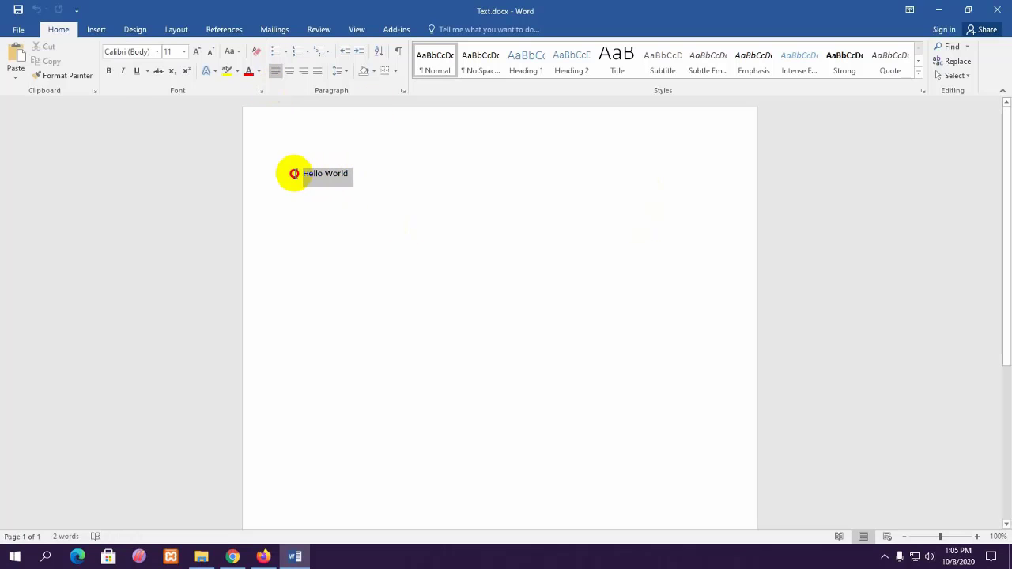
pyautogui.click(996, 7)
# Step: Open Text 1.docx from the desktop, check for the added word "Bangla", and close it
pyautogui.click(160, 95)
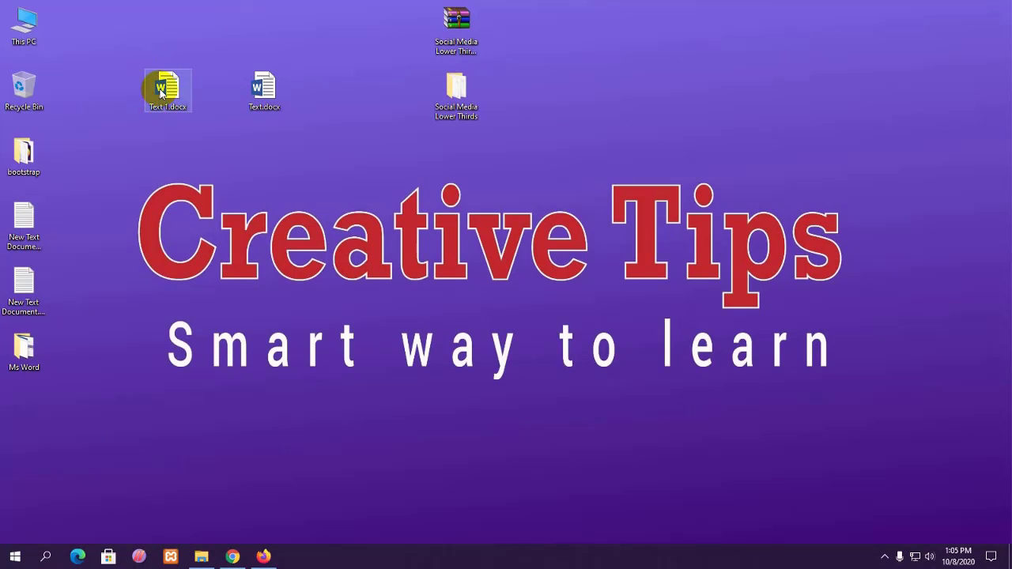
pyautogui.doubleClick(160, 89)
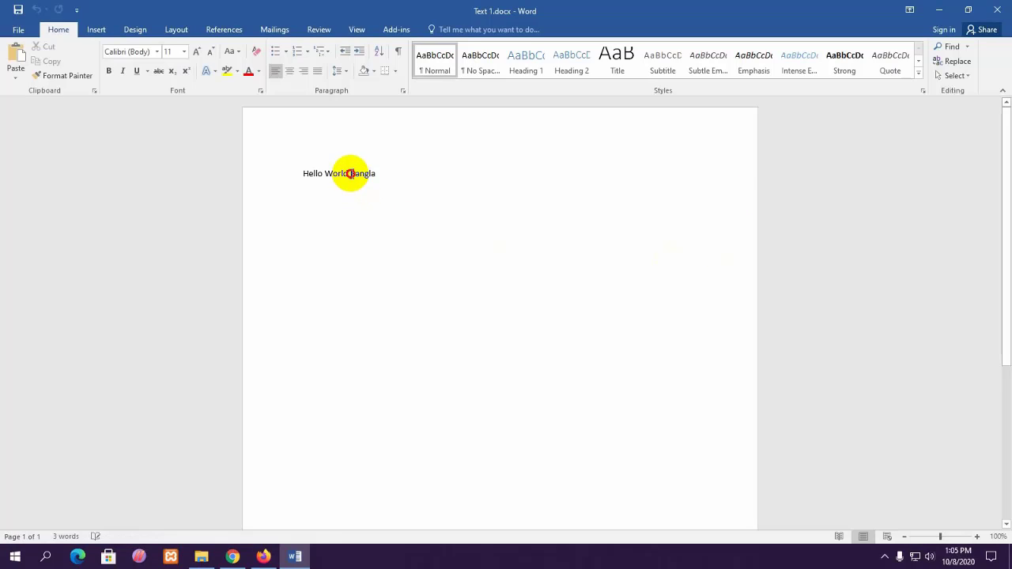
pyautogui.moveTo(350, 173); pyautogui.dragTo(432, 171)
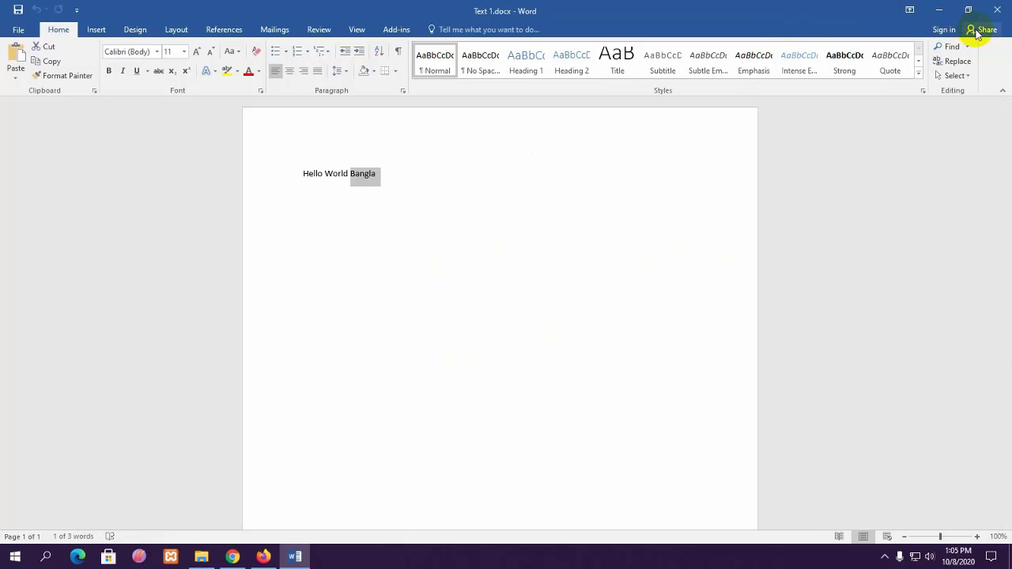
pyautogui.click(1003, 9)
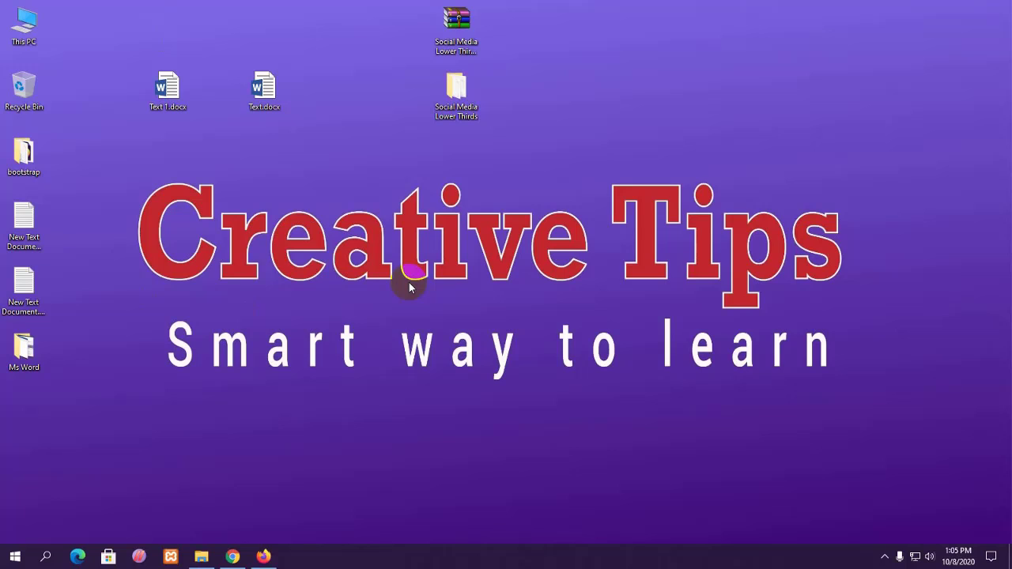
# Step: Reopen Text.docx and review its print settings and sharing options
pyautogui.doubleClick(263, 89)
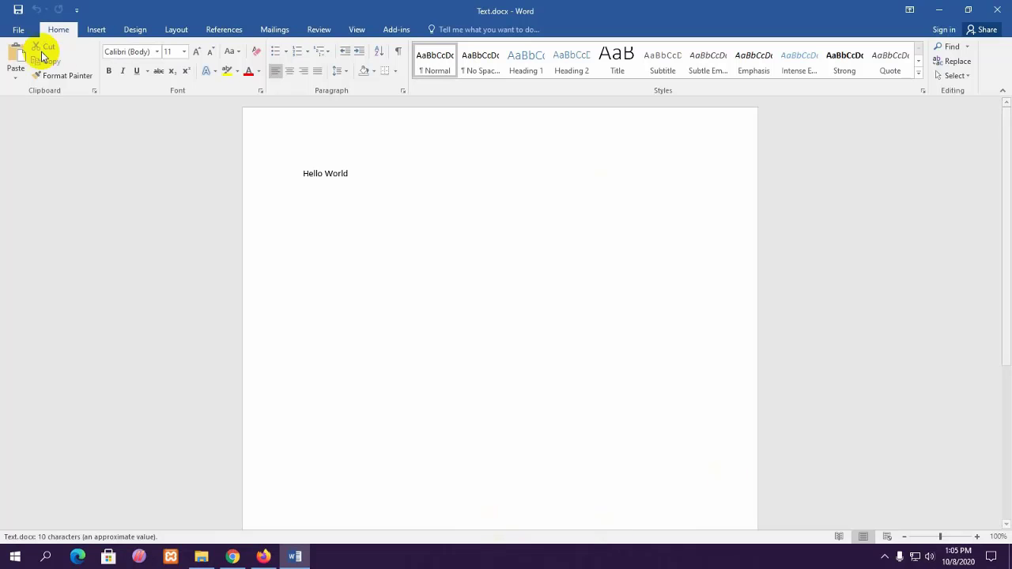
pyautogui.click(18, 29)
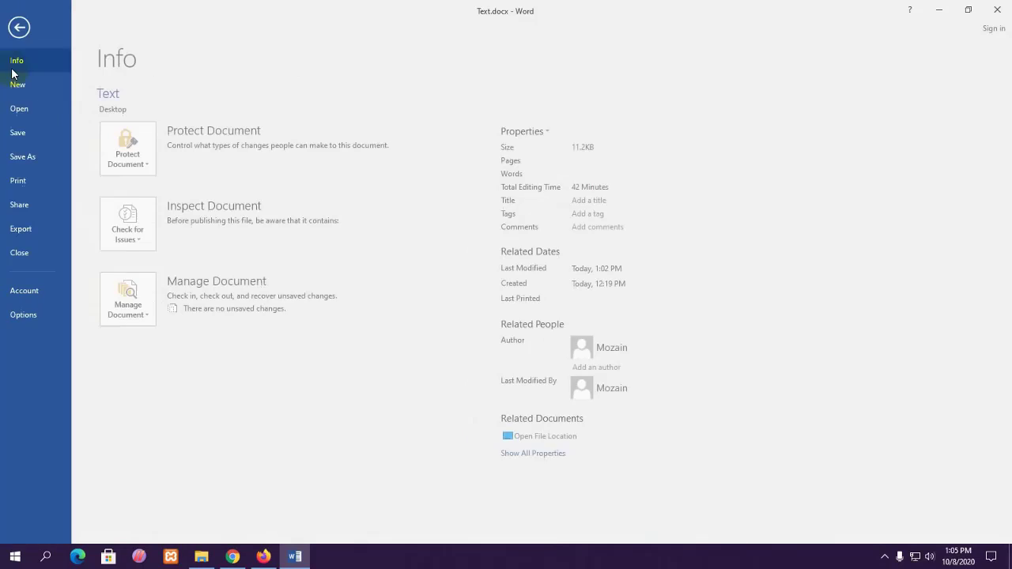
pyautogui.click(25, 181)
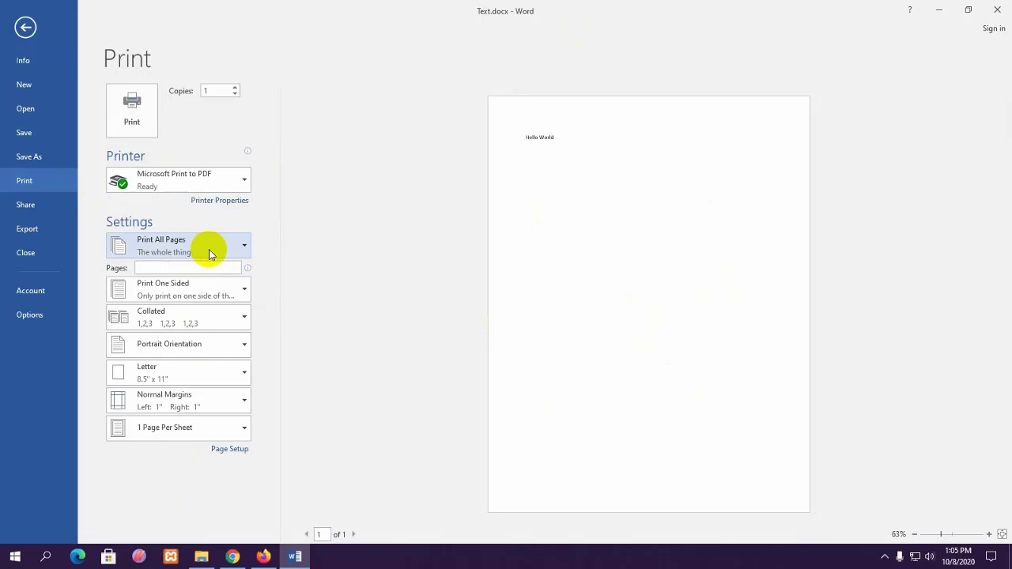
pyautogui.click(26, 208)
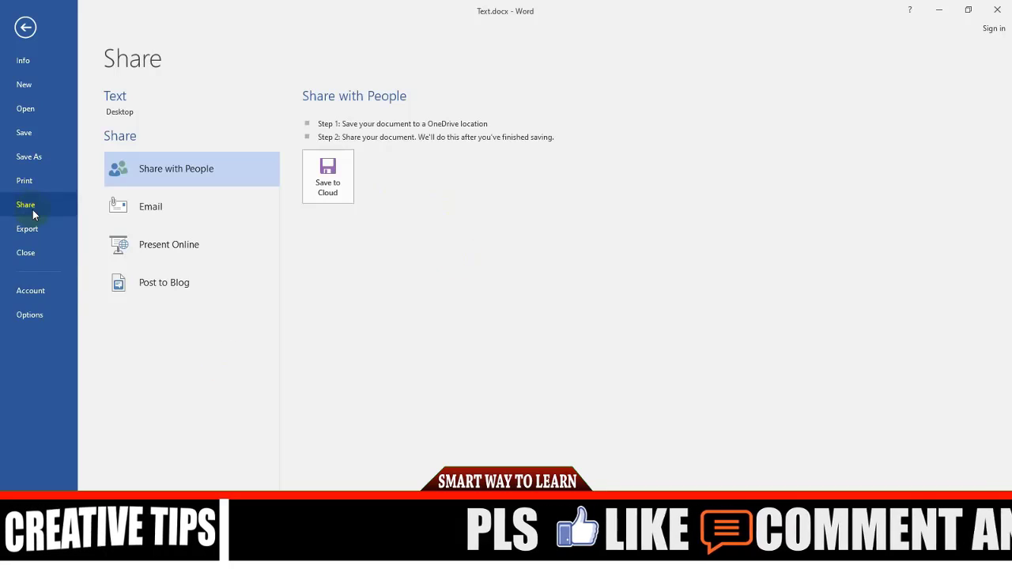
# Step: Review the export options for Text.docx, covering the available file types and PDF/XPS creation
pyautogui.click(36, 229)
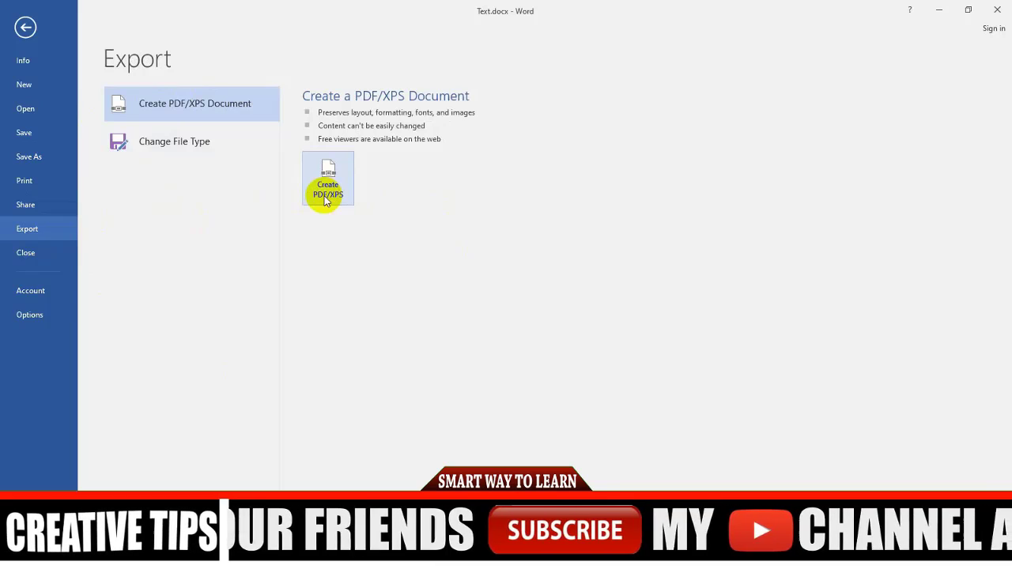
pyautogui.click(190, 143)
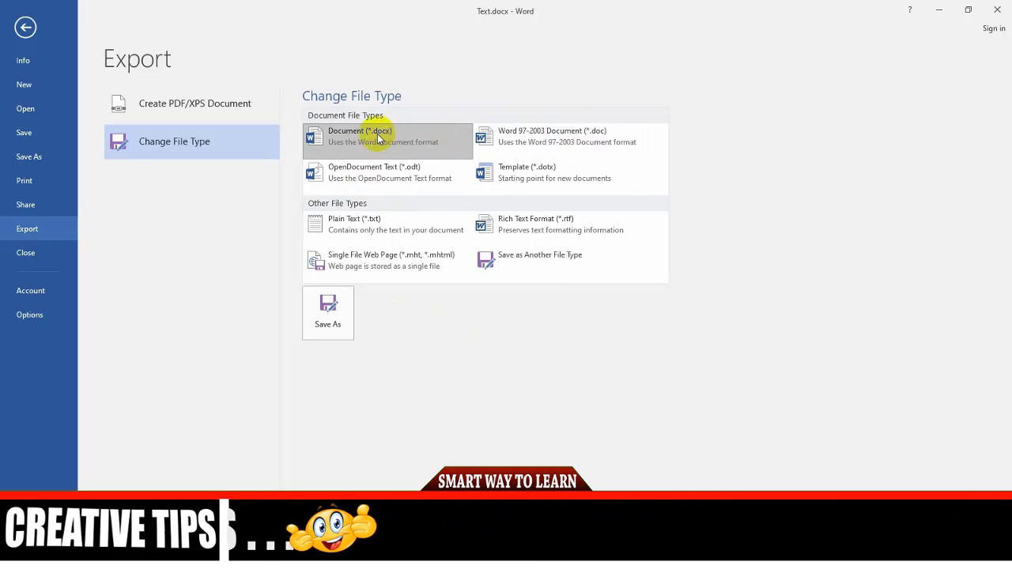
pyautogui.click(939, 10)
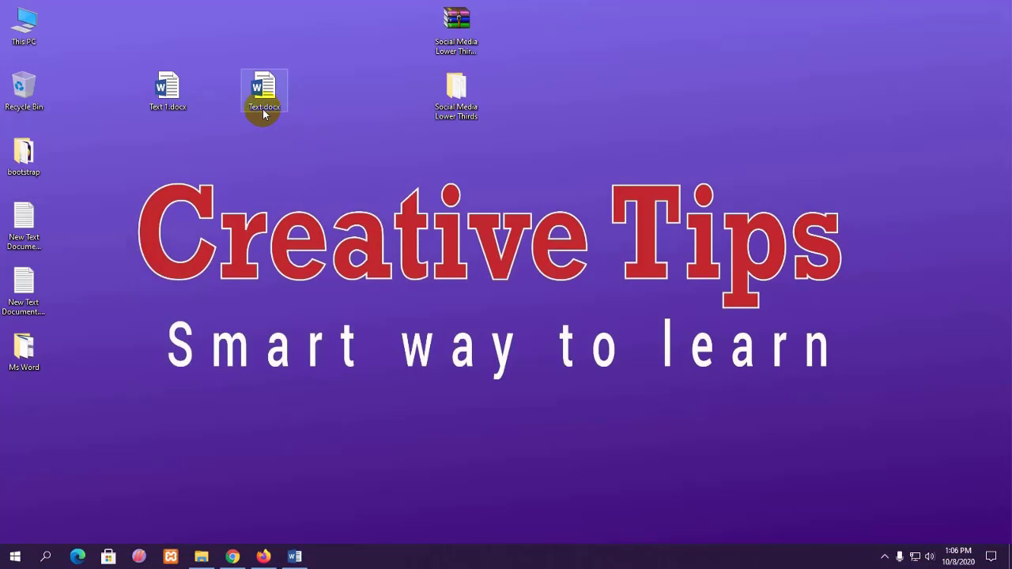
pyautogui.click(295, 557)
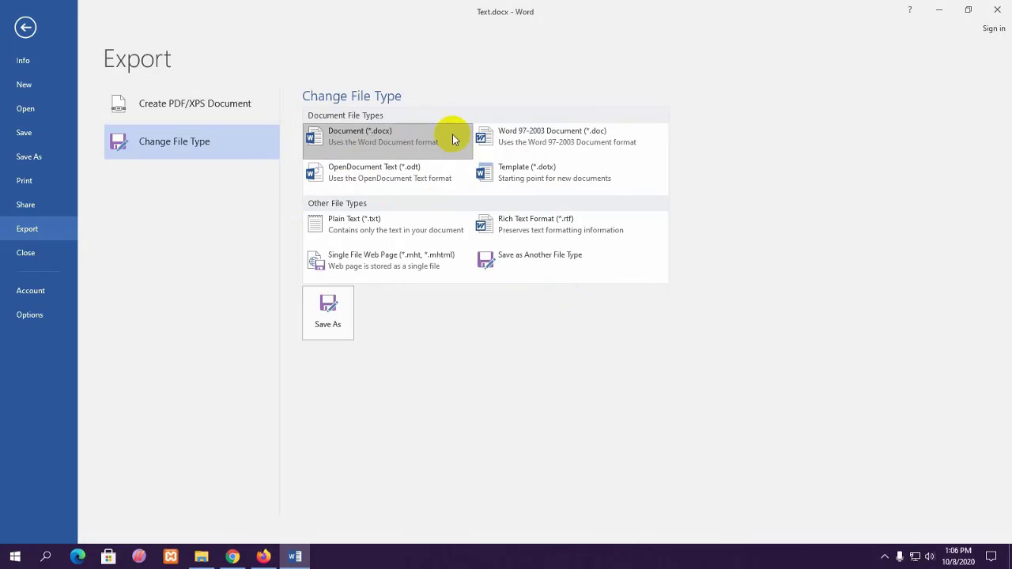
pyautogui.click(182, 106)
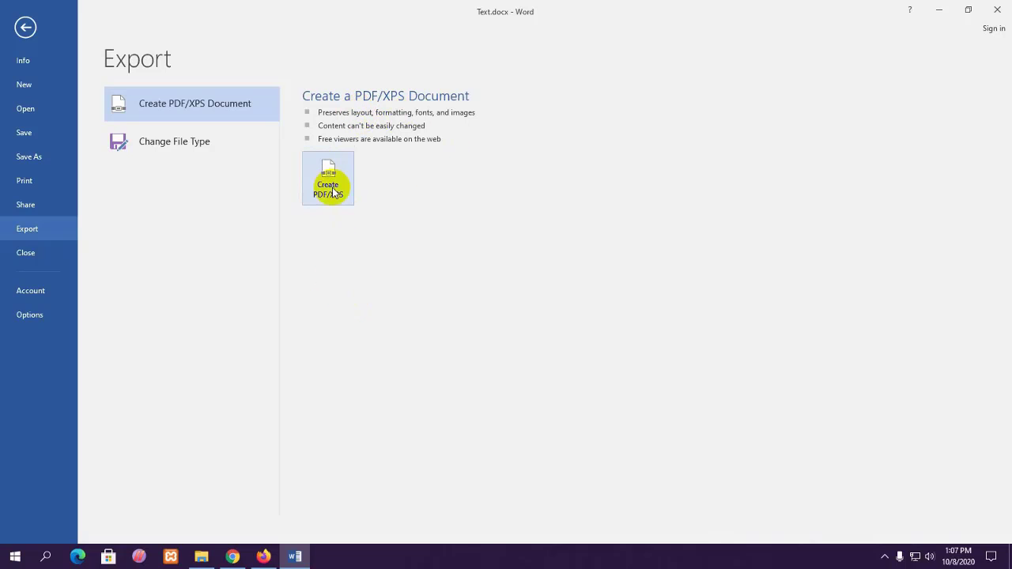
# Step: Close Text.docx while keeping Word running, and reopen it from the recent documents
pyautogui.click(25, 253)
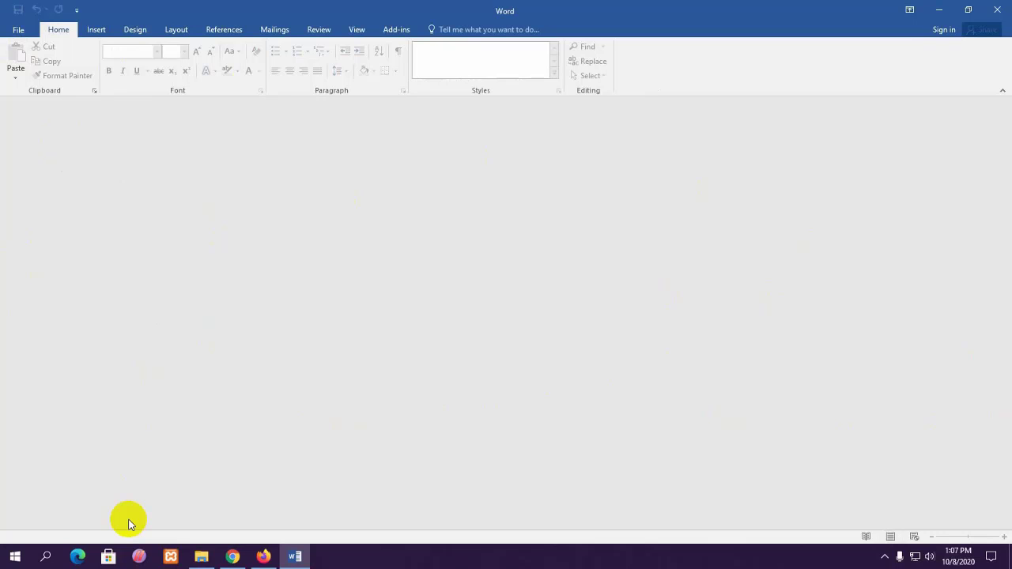
pyautogui.hotkey('ctrl', 'o')
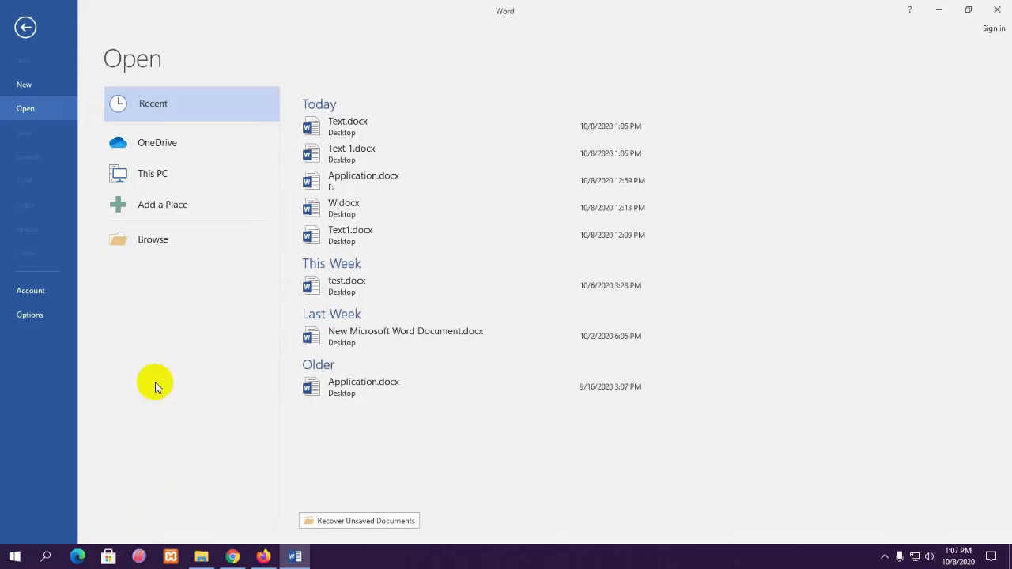
pyautogui.click(343, 127)
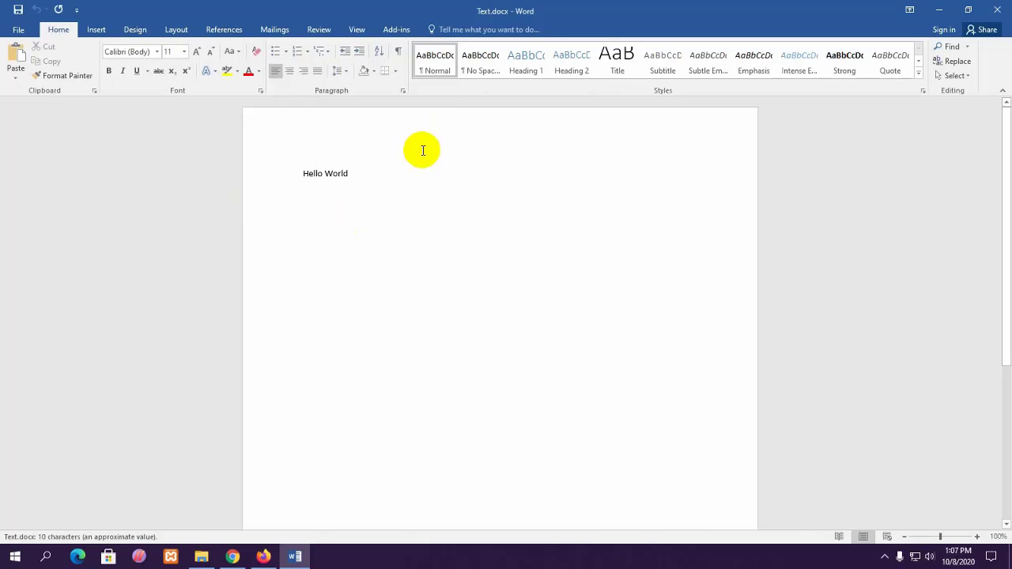
# Step: View the Office account and product information
pyautogui.click(19, 29)
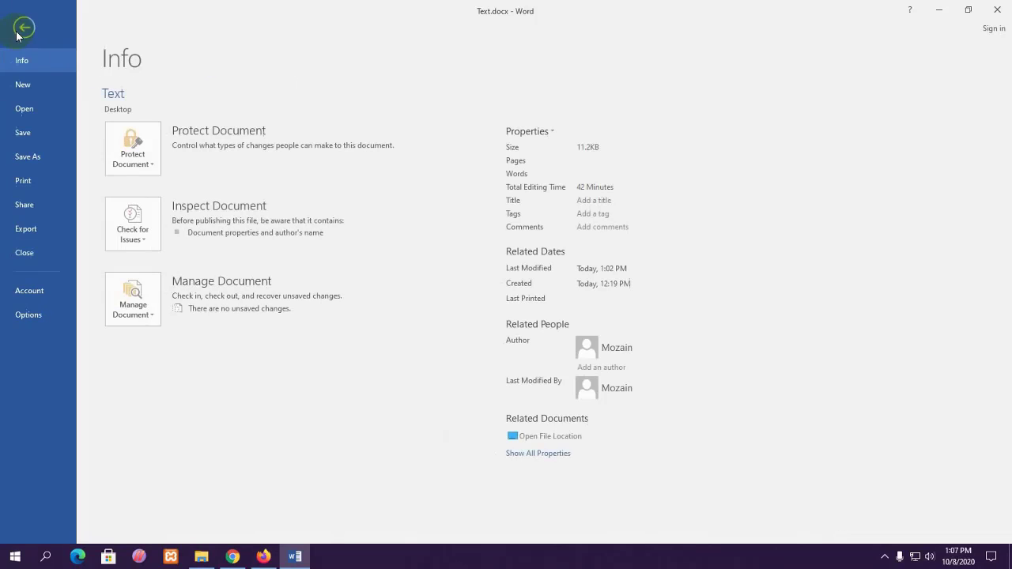
pyautogui.click(29, 293)
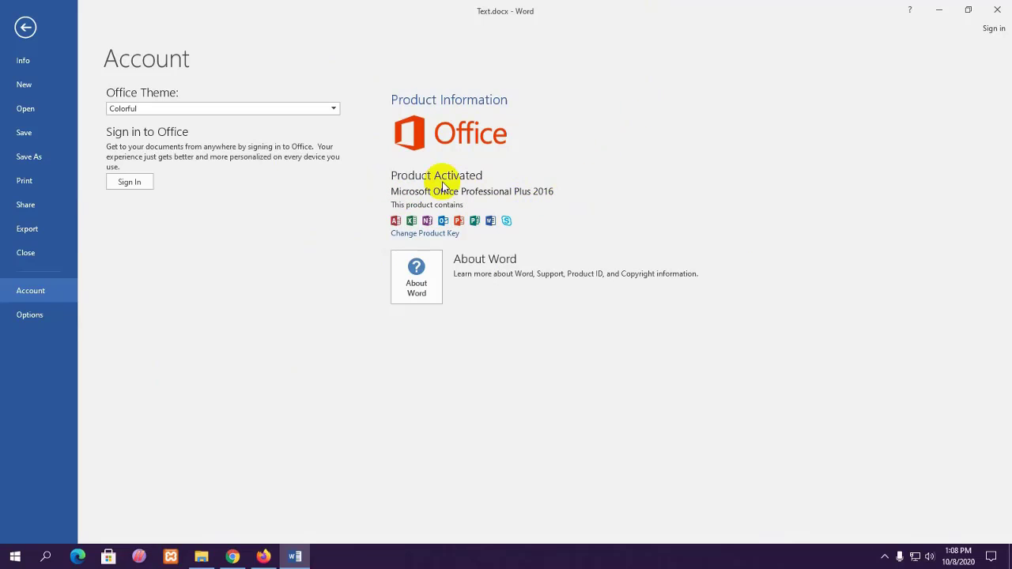
pyautogui.moveTo(208, 560)
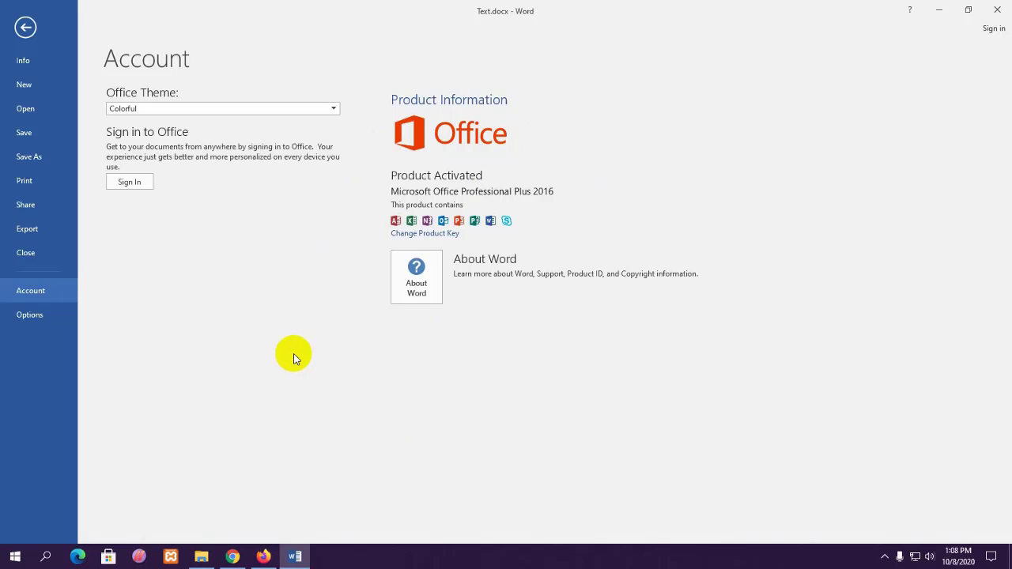
# Step: Look through the Word Options categories from General to Trust Center, close the options without changes, and return to the file information
pyautogui.click(32, 314)
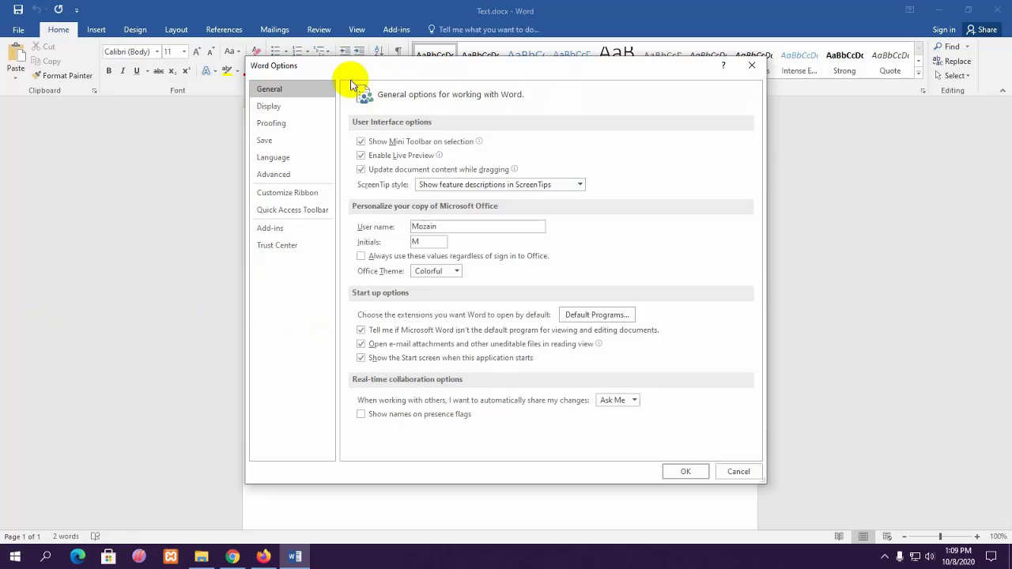
pyautogui.click(269, 106)
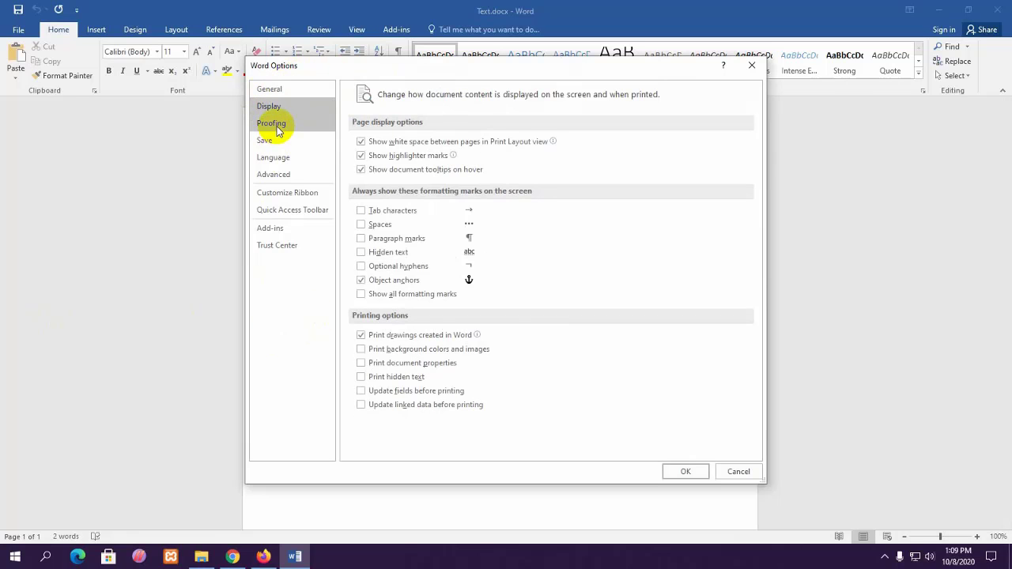
pyautogui.click(273, 124)
pyautogui.click(267, 141)
pyautogui.click(273, 158)
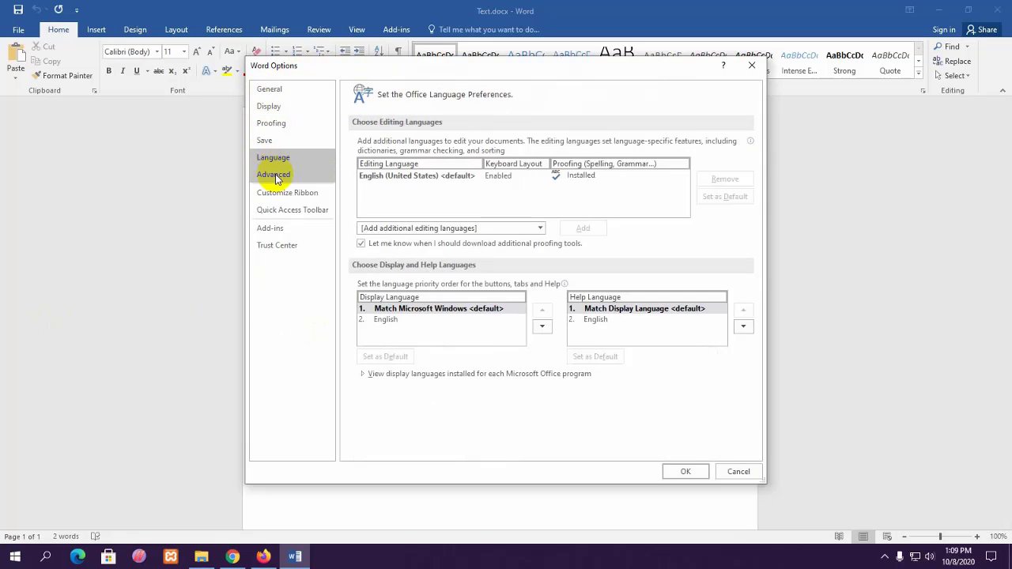
pyautogui.click(276, 175)
pyautogui.click(276, 193)
pyautogui.click(278, 212)
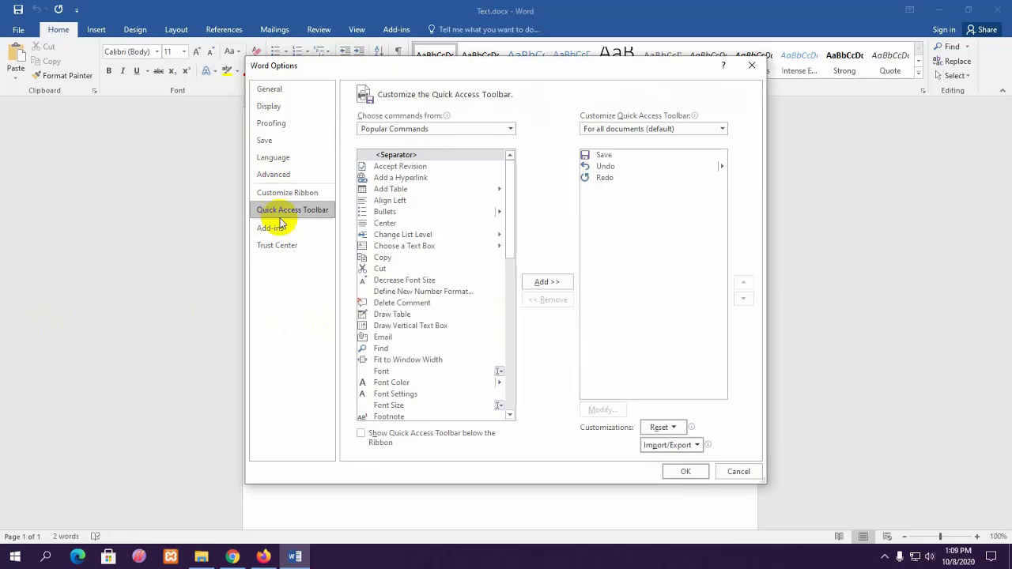
pyautogui.click(278, 227)
pyautogui.click(276, 245)
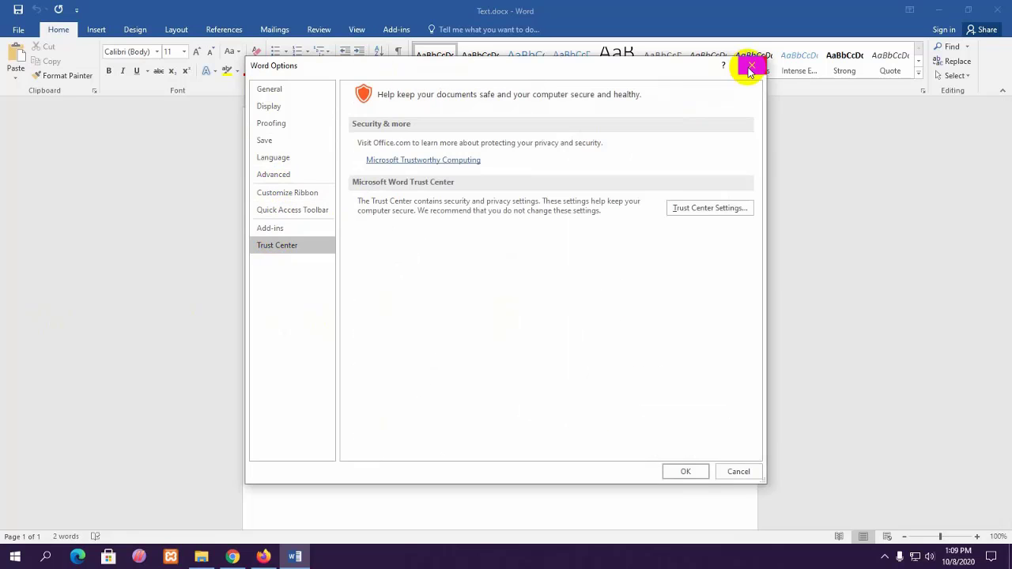
pyautogui.click(750, 69)
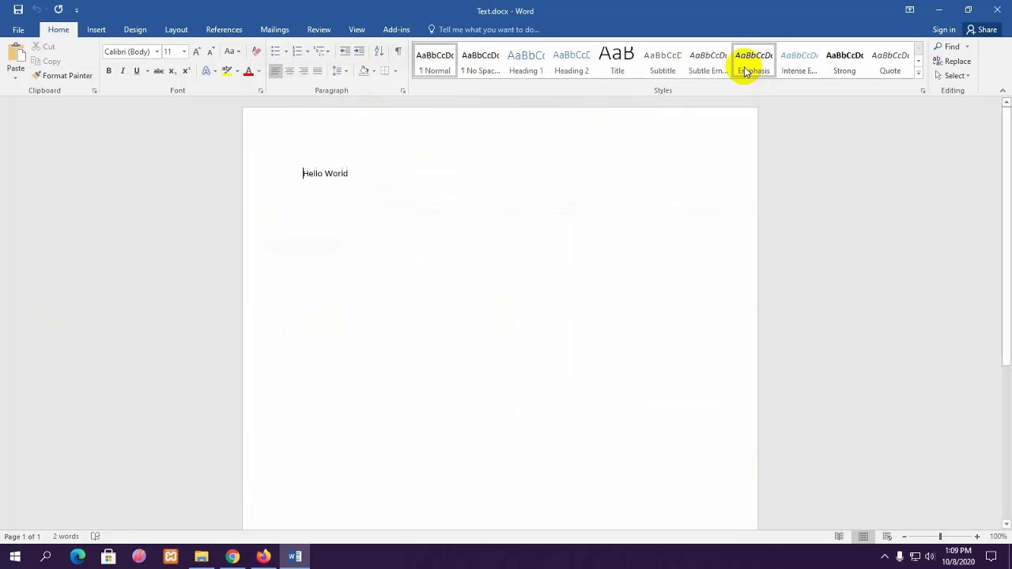
pyautogui.click(17, 30)
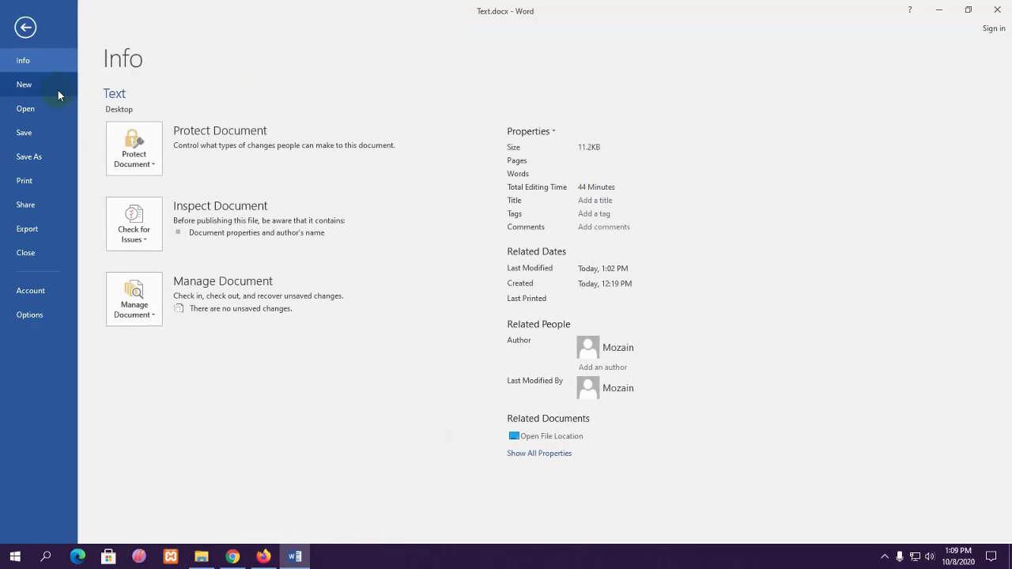